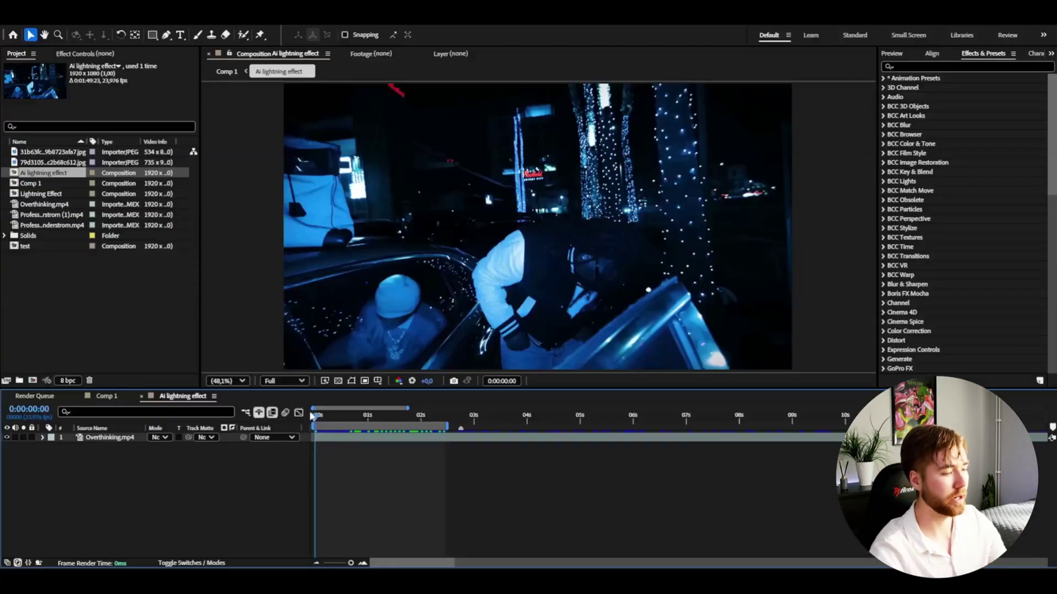
# - Scrub through the clip to preview it, then return to its first frame
pyautogui.moveTo(315, 415); pyautogui.dragTo(357, 416)
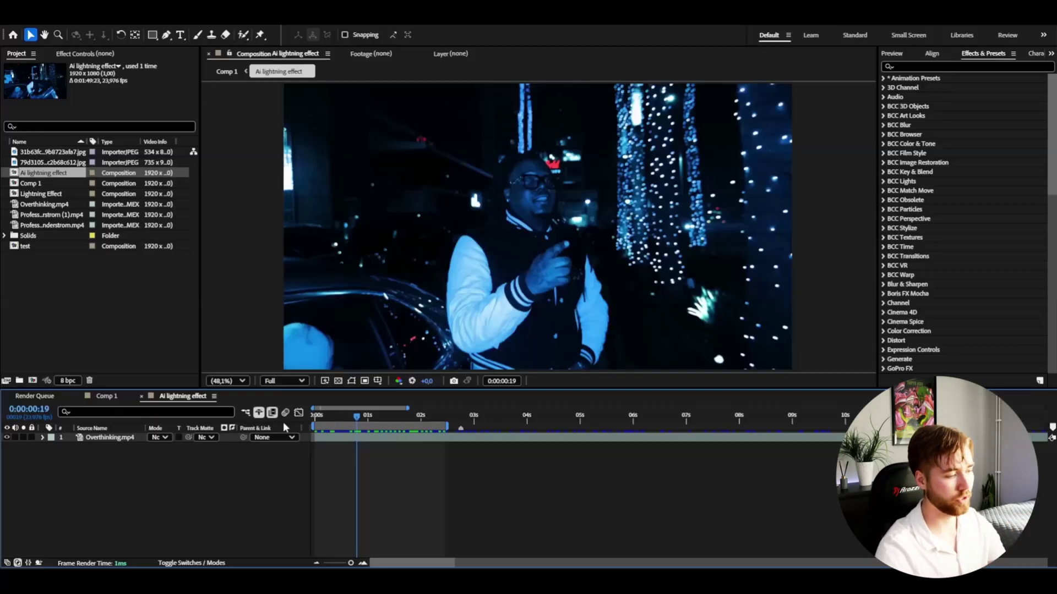
pyautogui.press('Home')
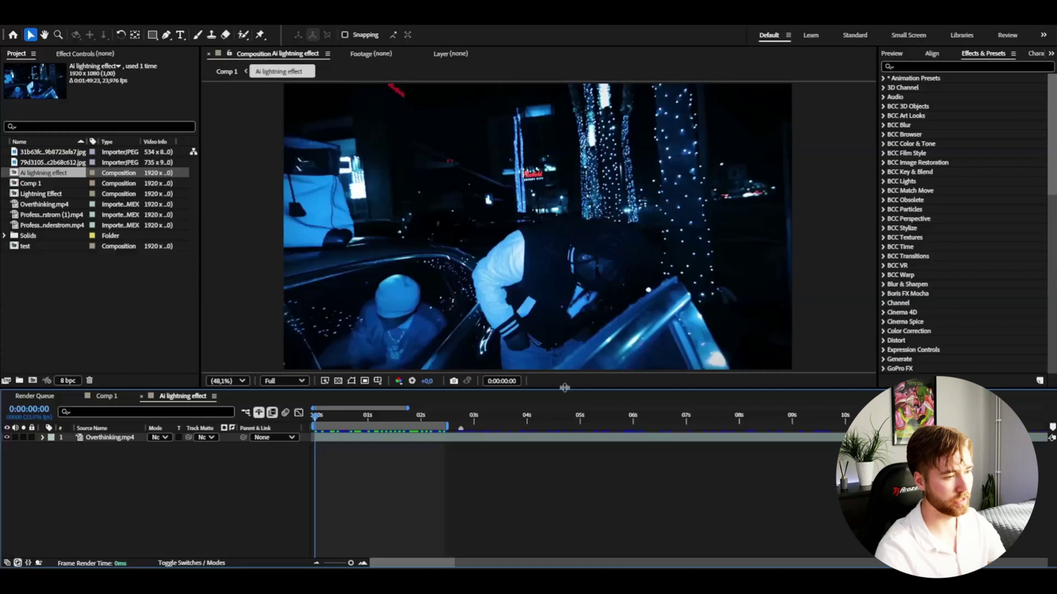
pyautogui.scroll(1, 464, 273)
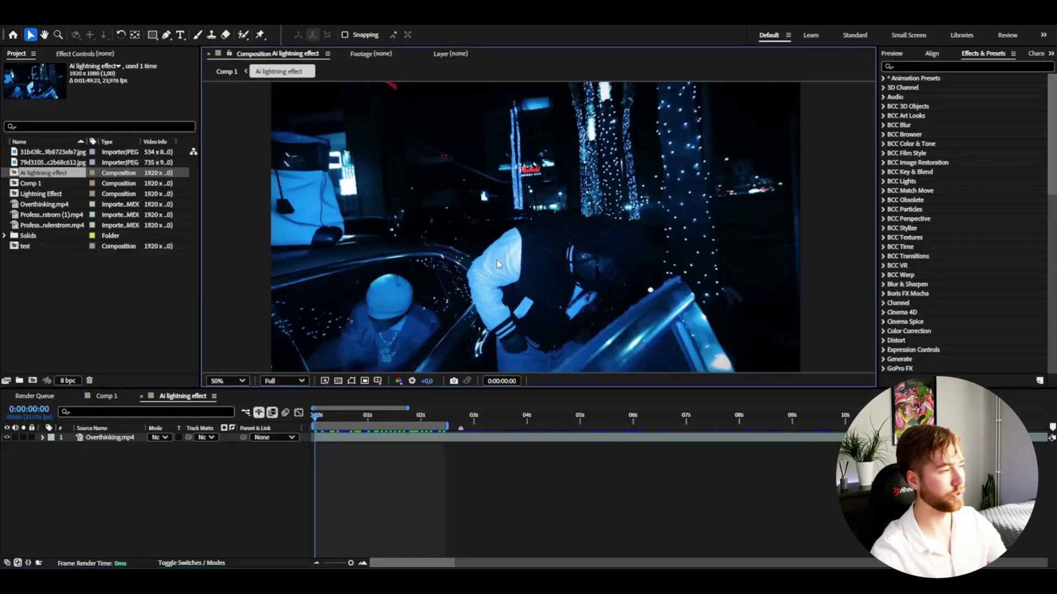
# - Queue the current frame as a still and rename its output file to BEFORE
pyautogui.click(70, 24)
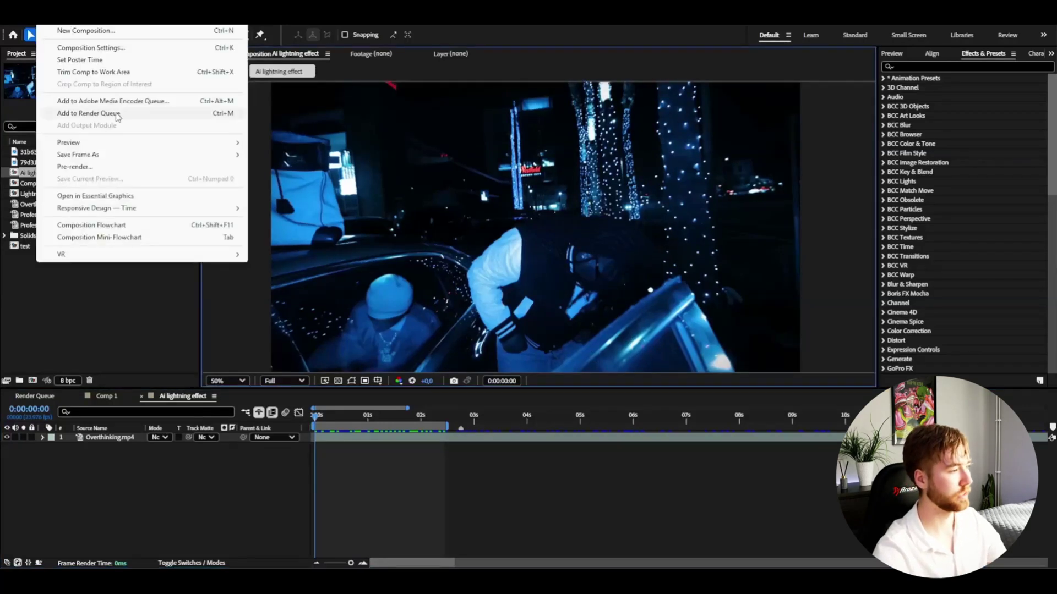
pyautogui.moveTo(96, 156)
pyautogui.click(286, 158)
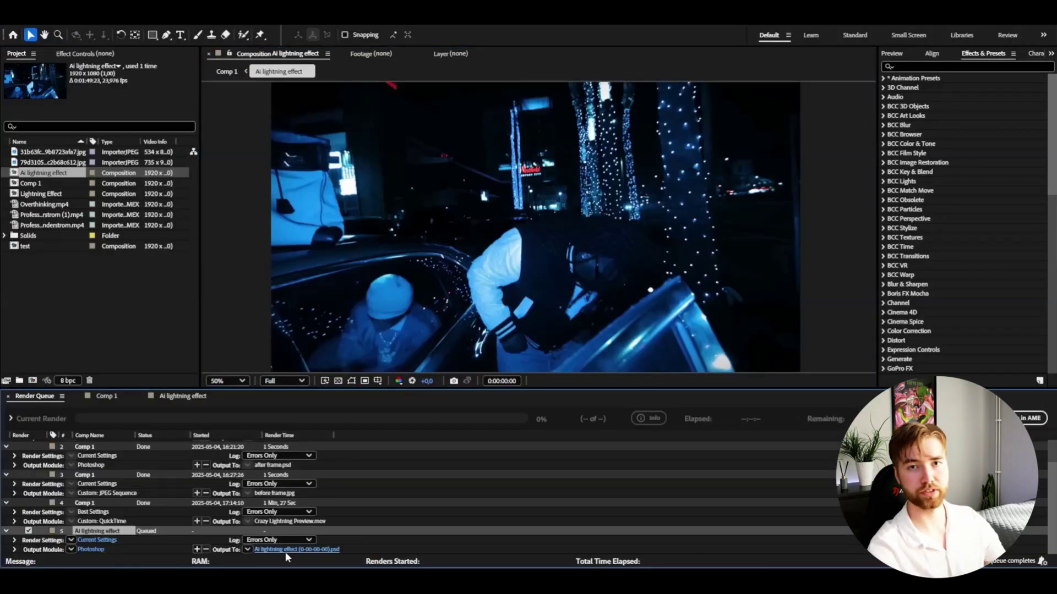
pyautogui.click(286, 552)
pyautogui.write('BEFORE')
pyautogui.press('Return')
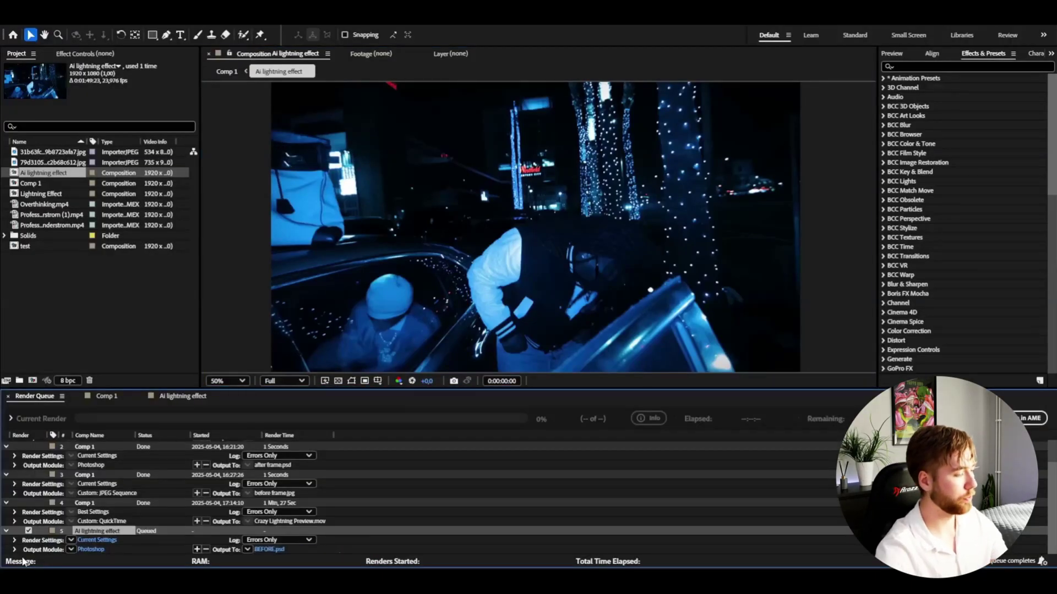
# - Set the queued still's output format to JPEG Sequence and return to the Ai lightning effect timeline
pyautogui.click(91, 550)
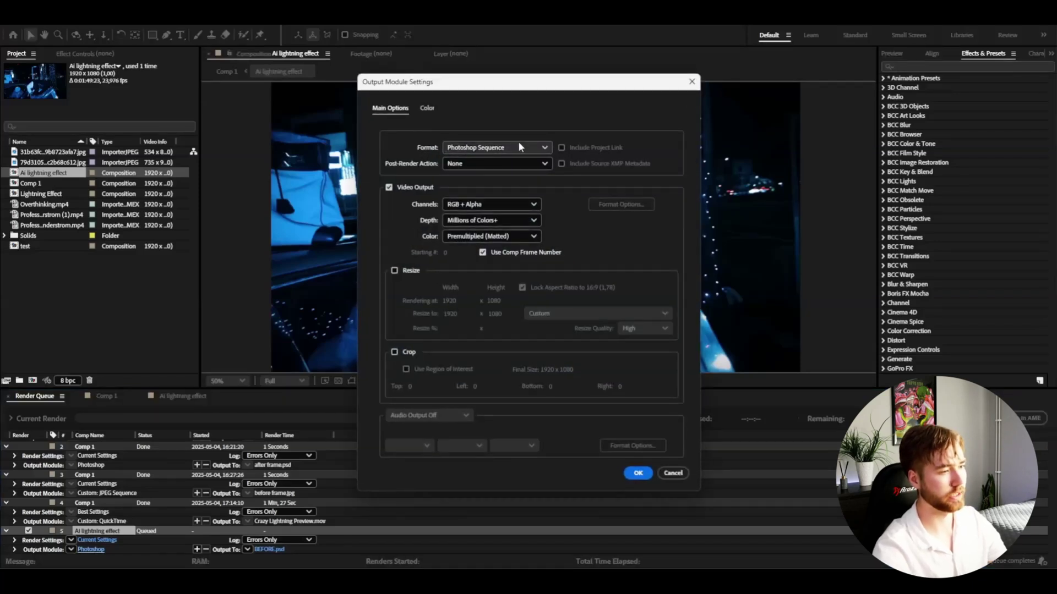
pyautogui.click(478, 149)
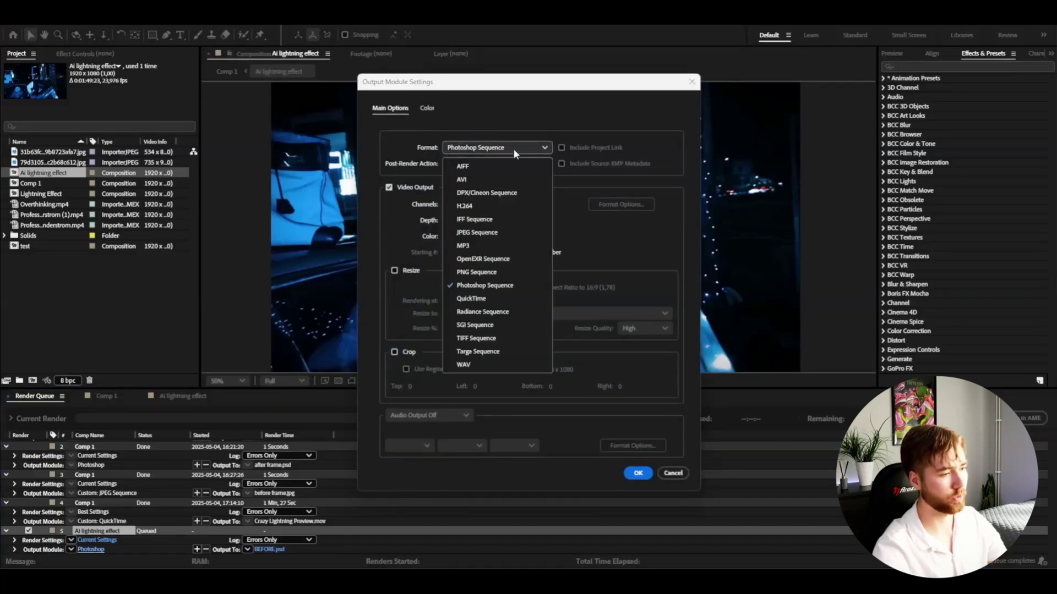
pyautogui.click(490, 232)
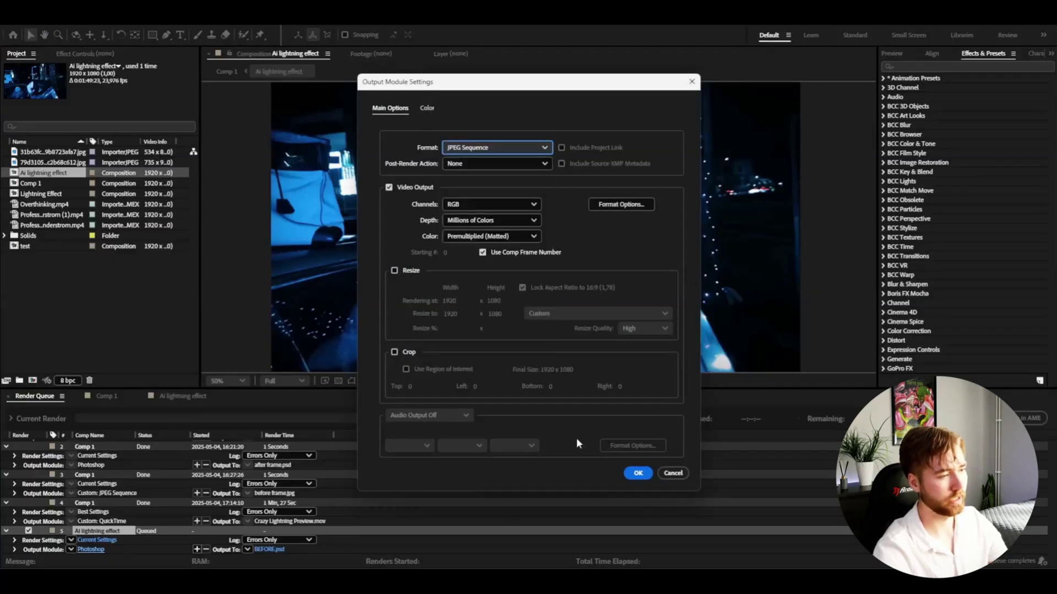
pyautogui.click(638, 474)
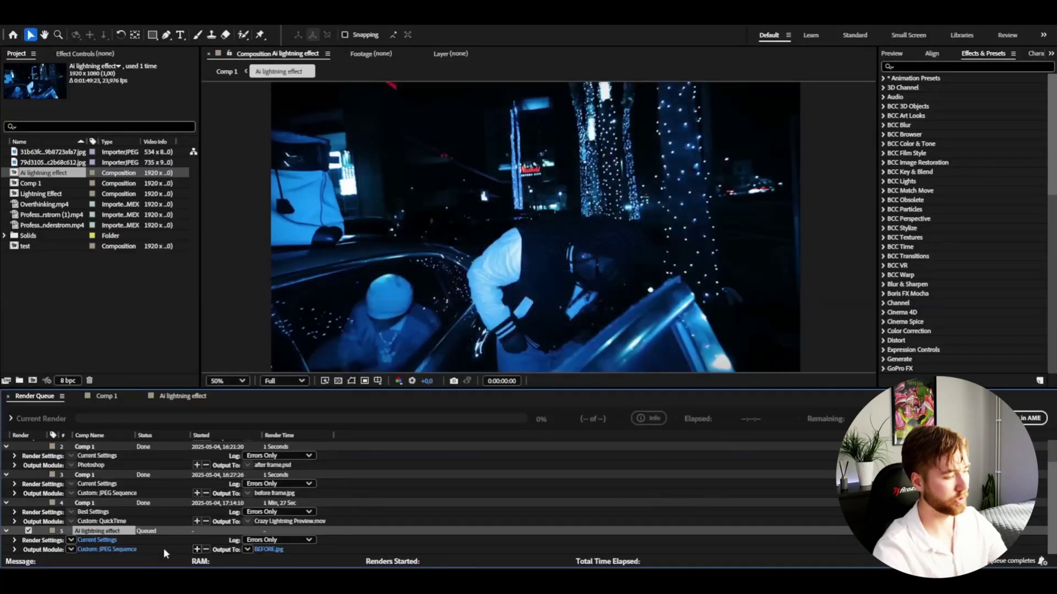
pyautogui.click(252, 277)
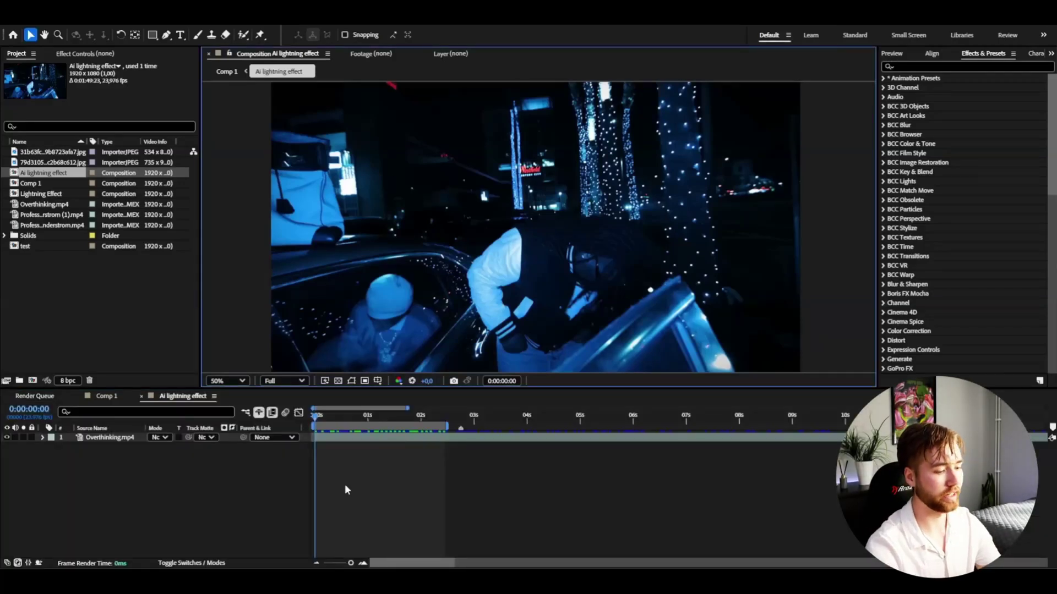
# - Move to frame 0:00:00:23, review nearby frames, and select the Overthinking.mp4 layer
pyautogui.click(365, 417)
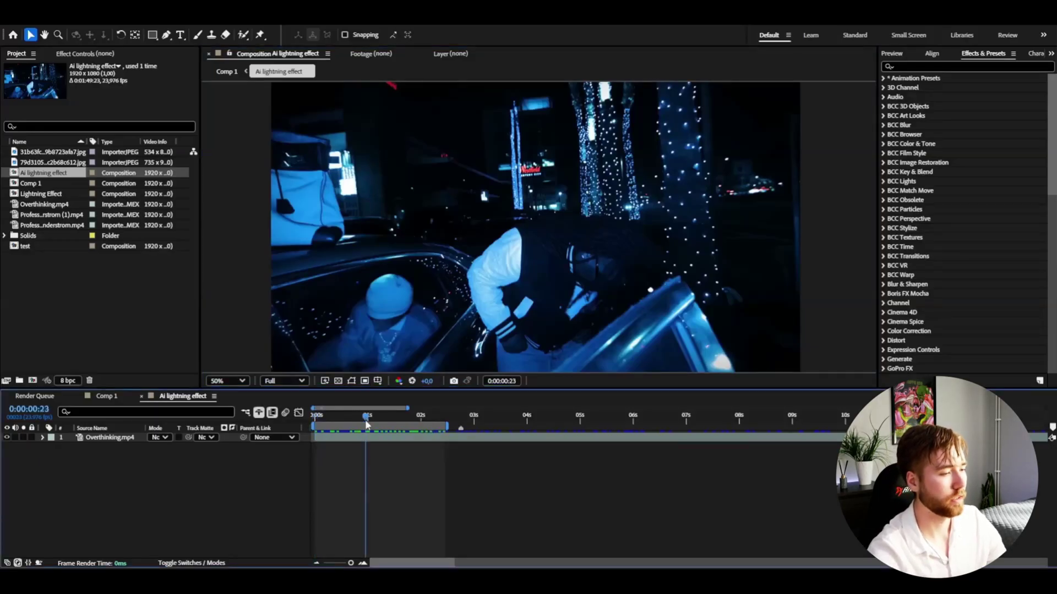
pyautogui.moveTo(367, 424)
pyautogui.mouseDown()
pyautogui.moveTo(391, 421)
pyautogui.moveTo(368, 438)
pyautogui.mouseUp()
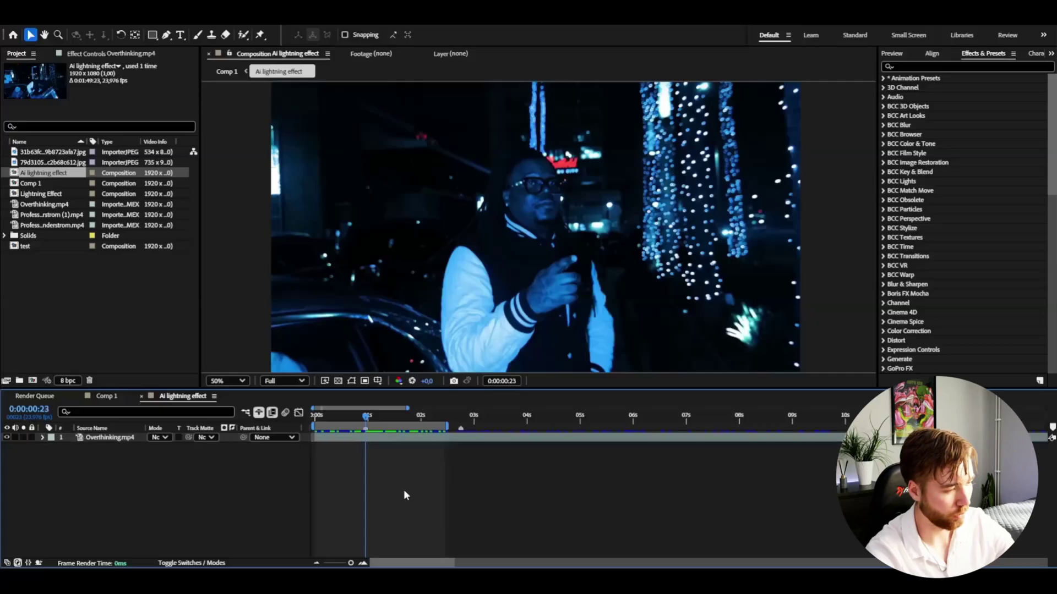
pyautogui.click(377, 438)
pyautogui.click(244, 35)
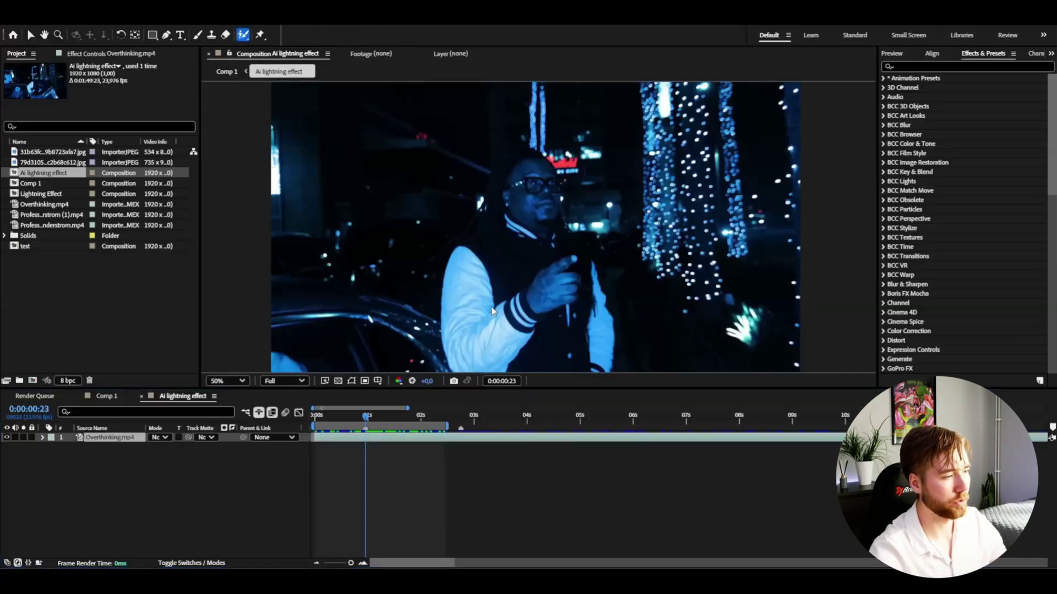
# - Paint over the man with Roto Brush in the layer view to isolate him
pyautogui.doubleClick(527, 294)
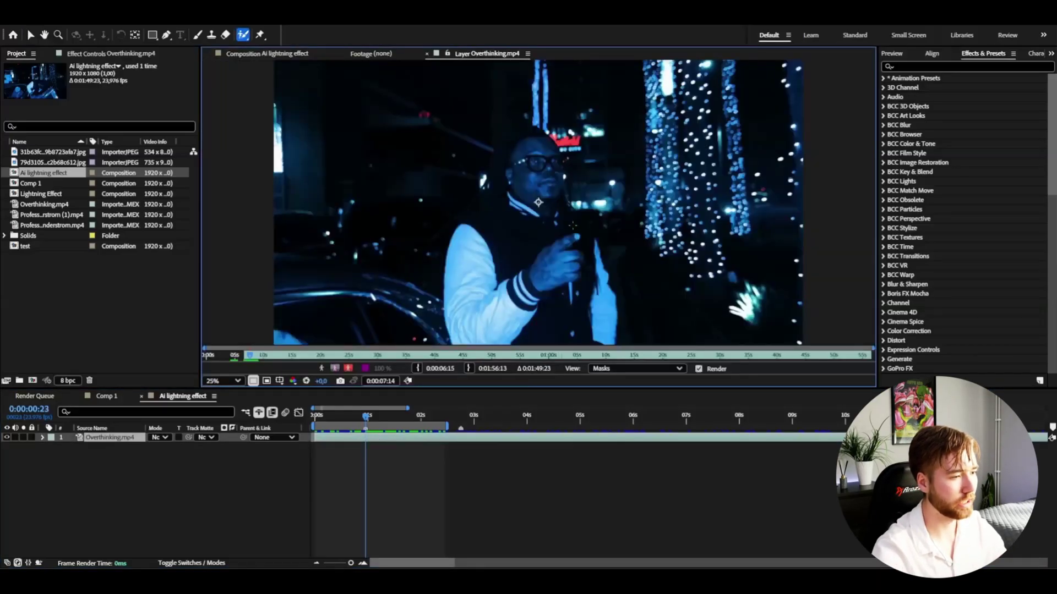
pyautogui.scroll(3, 572, 226)
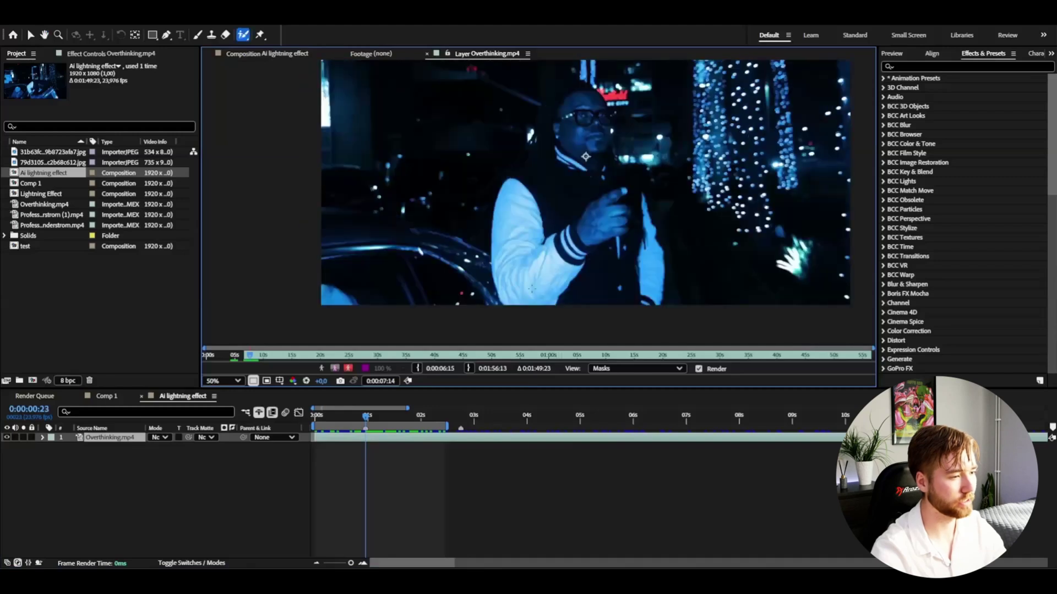
pyautogui.moveTo(532, 289)
pyautogui.mouseDown()
pyautogui.moveTo(539, 267)
pyautogui.moveTo(608, 291)
pyautogui.mouseUp()
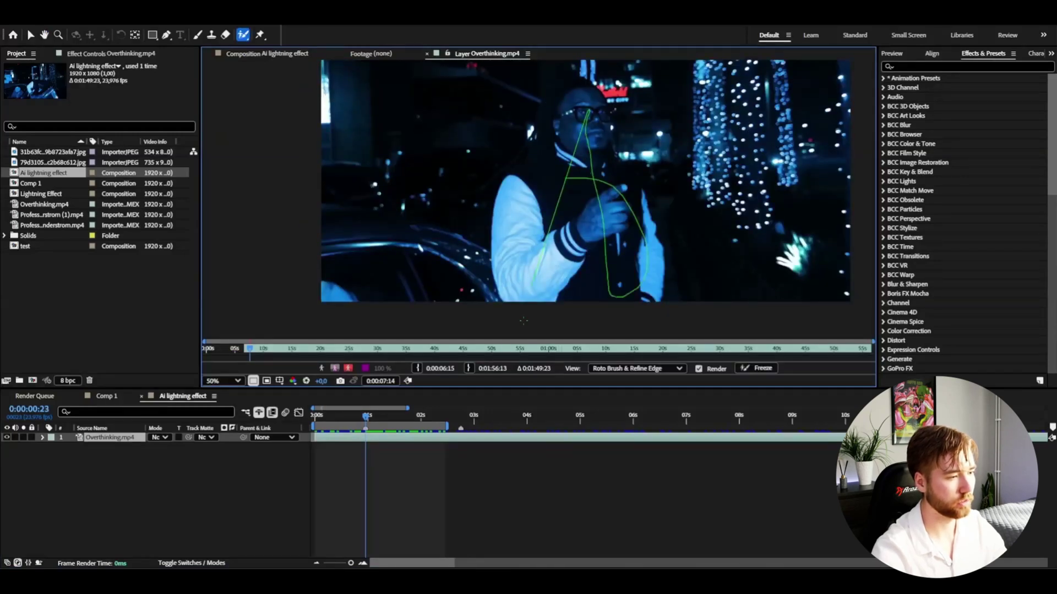
pyautogui.scroll(-3, 578, 317)
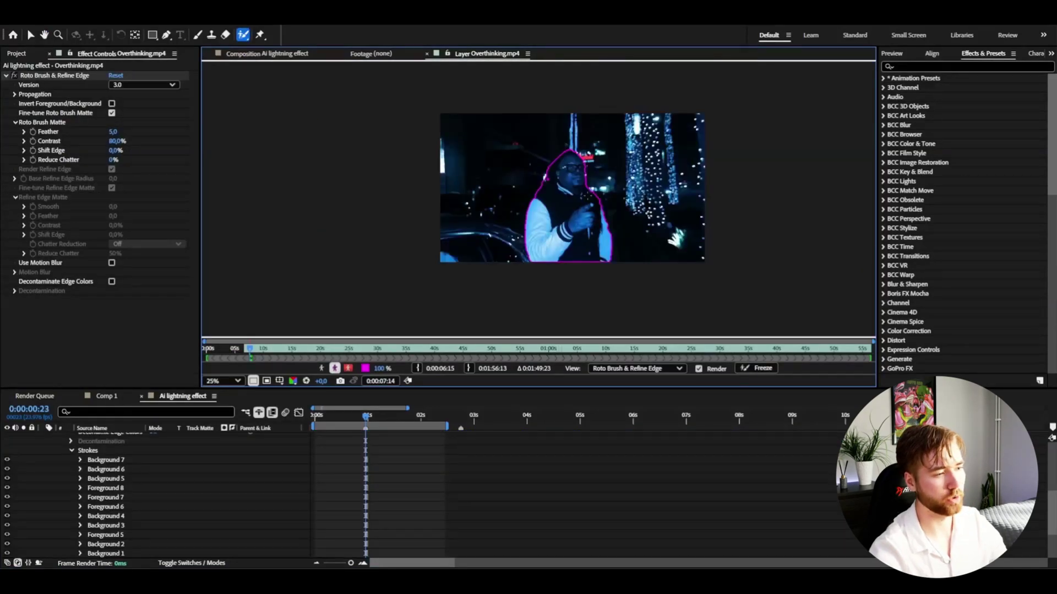
pyautogui.scroll(3, 697, 164)
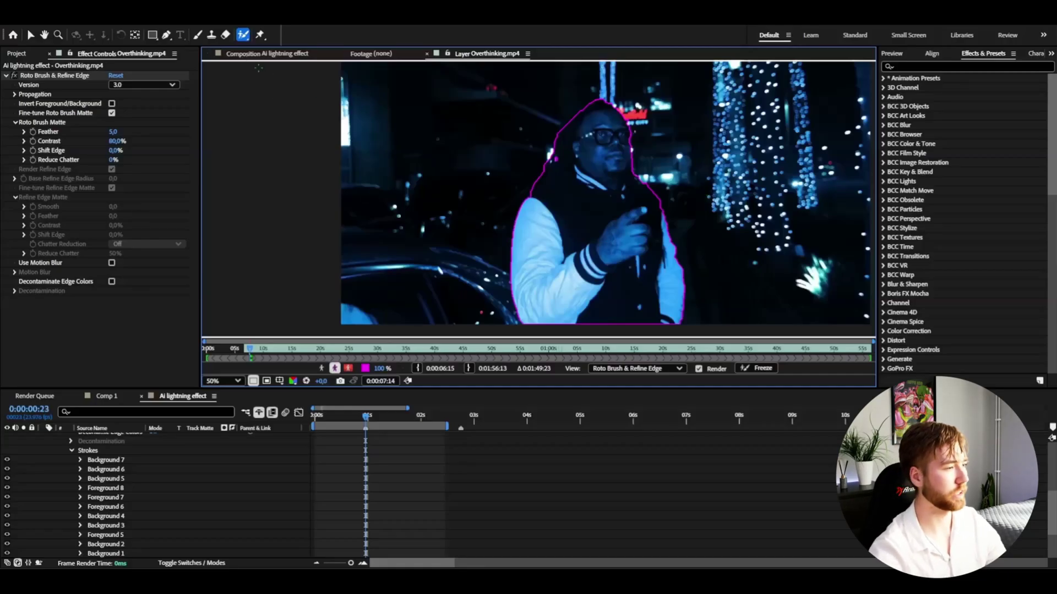
pyautogui.click(292, 53)
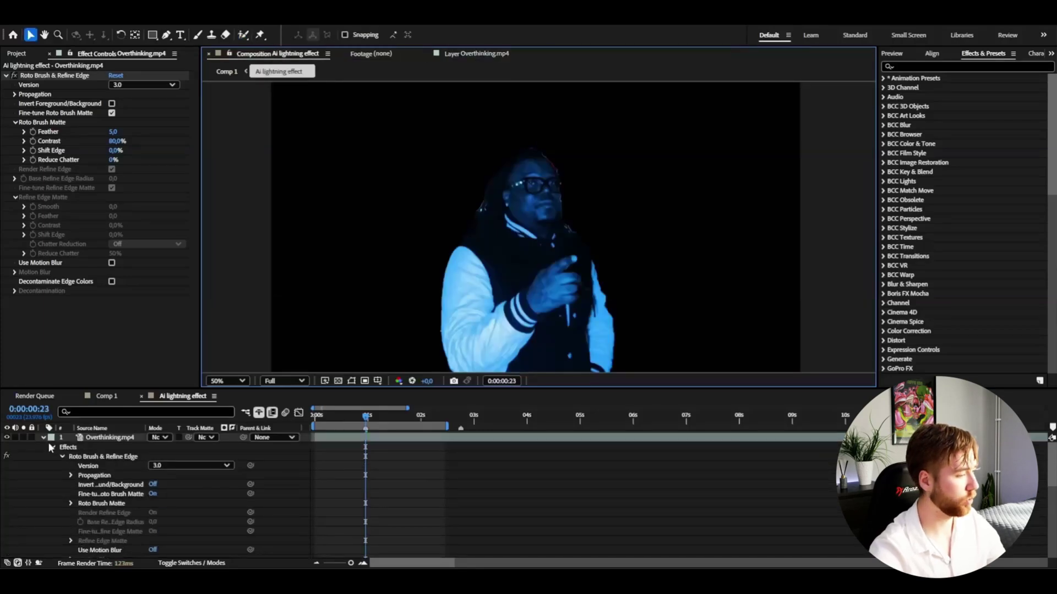
# - Duplicate the Overthinking.mp4 layer and remove the Roto Brush effect from the copy
pyautogui.click(43, 437)
pyautogui.click(106, 441)
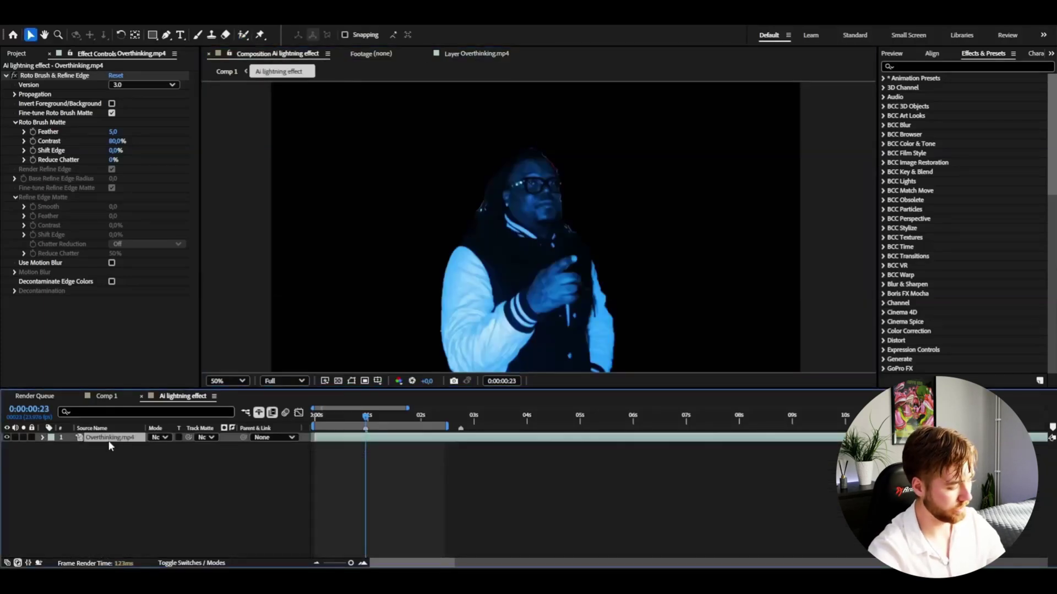
pyautogui.hotkey('ctrl', 'd')
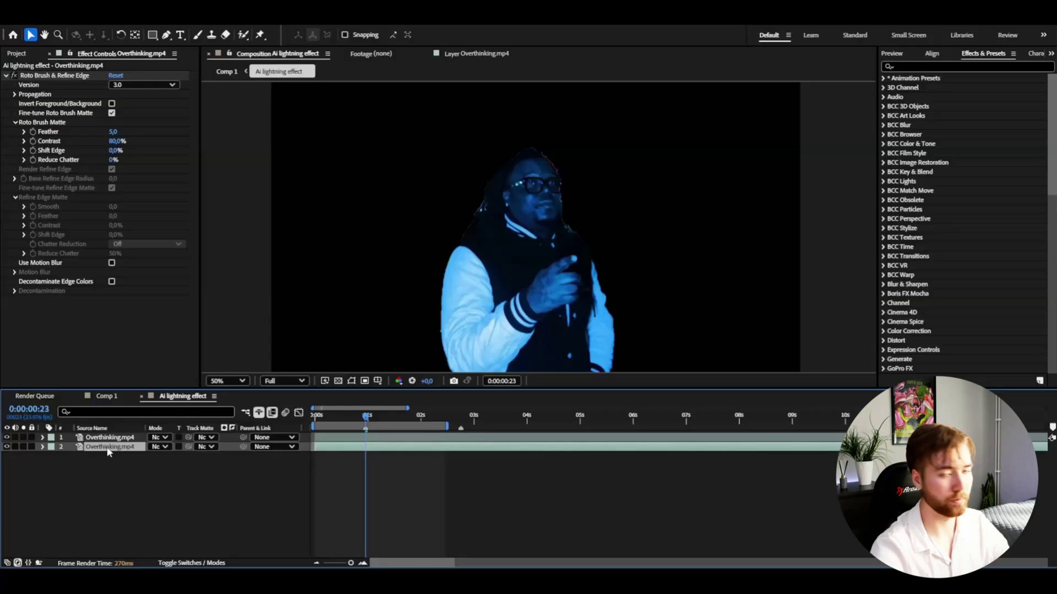
pyautogui.click(83, 76)
pyautogui.press('Delete')
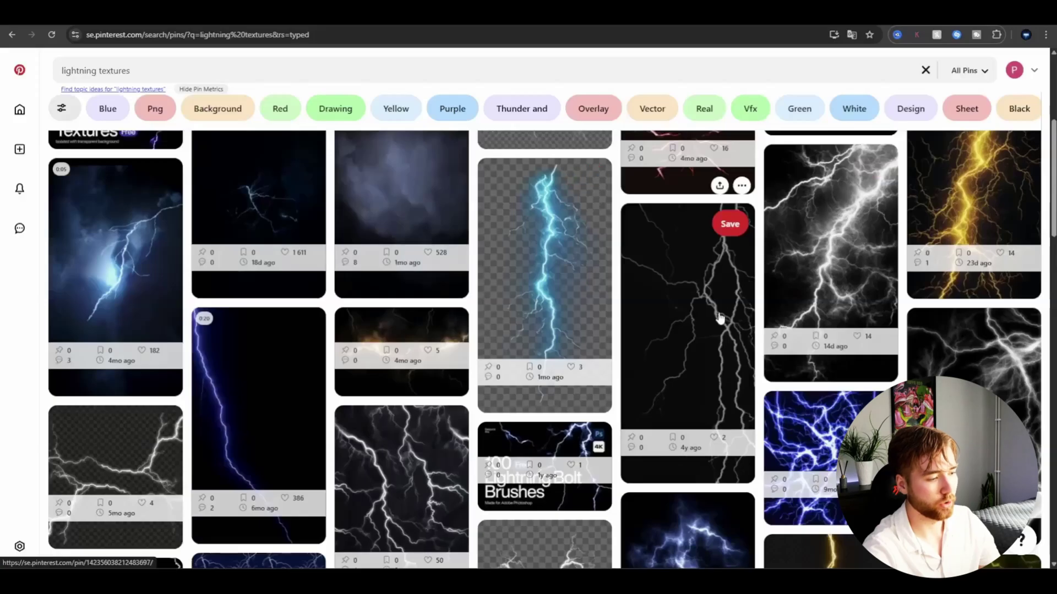
# - Open the Red lightning pin from the 'lightning textures' results and bring up its image save options
pyautogui.scroll(-5, 424, 285)
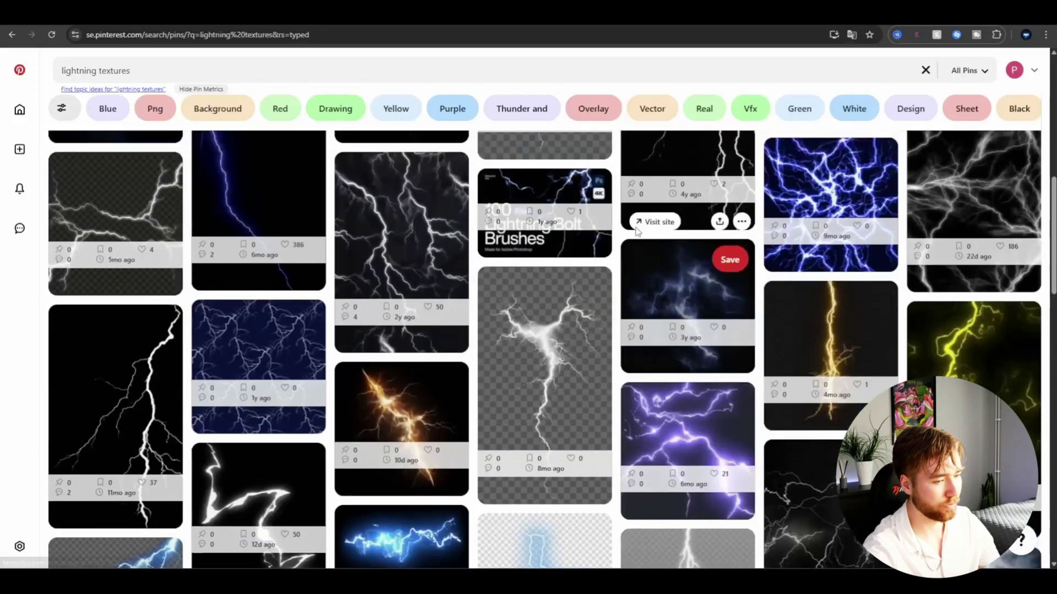
pyautogui.click(241, 305)
pyautogui.rightClick(220, 267)
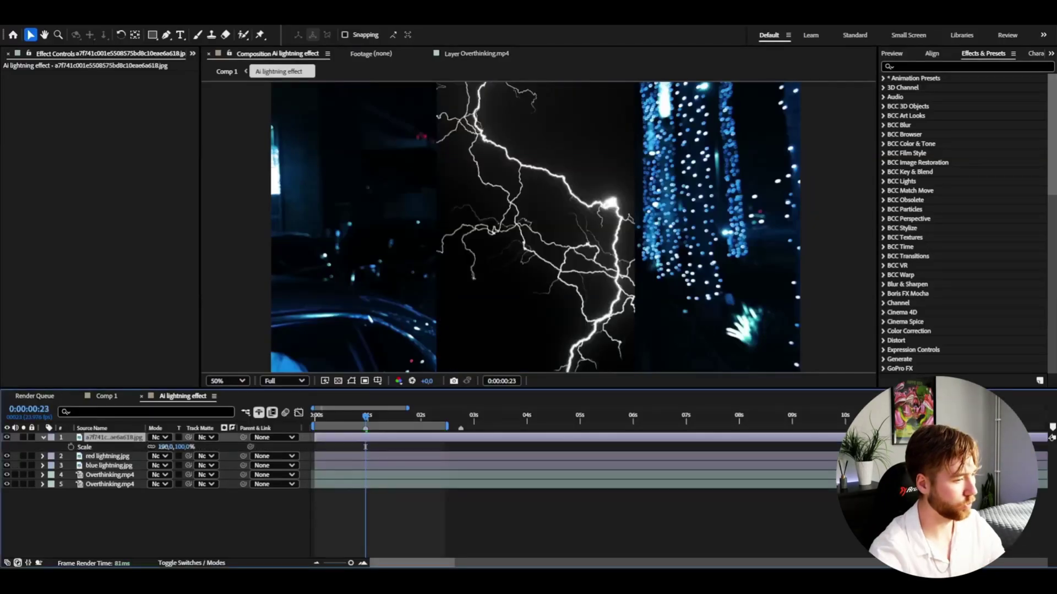
# - Move the white lightning image layer above the Overthinking.mp4 layer
pyautogui.press('Return')
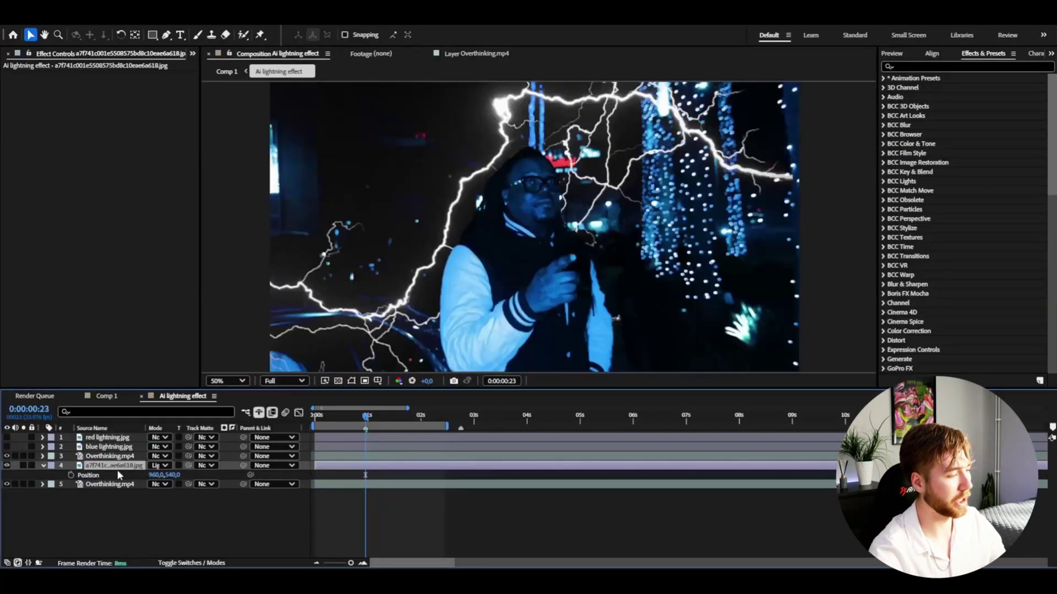
pyautogui.moveTo(103, 470)
pyautogui.mouseDown()
pyautogui.moveTo(102, 460)
pyautogui.moveTo(102, 483)
pyautogui.mouseUp()
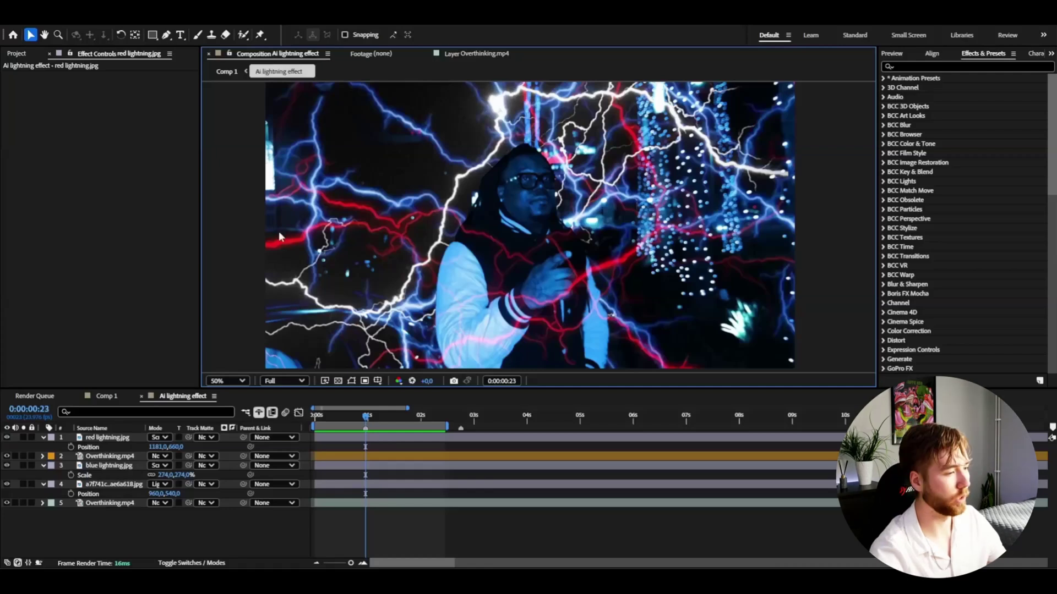
# - Queue the current lightning frame as a still with JPEG Sequence output format
pyautogui.click(61, 11)
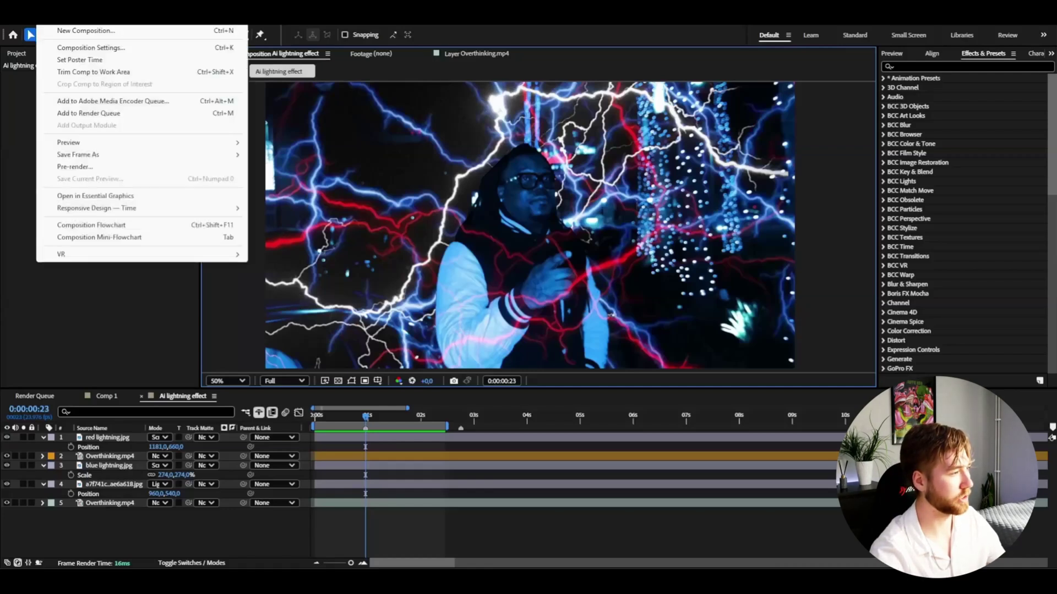
pyautogui.click(287, 155)
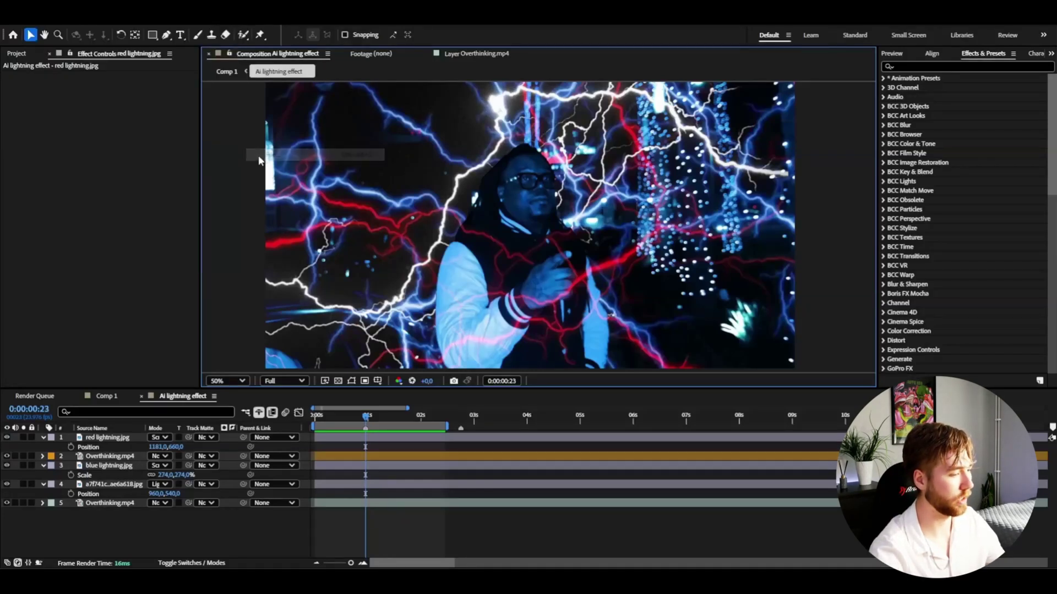
pyautogui.click(91, 549)
pyautogui.click(496, 148)
pyautogui.click(484, 229)
pyautogui.click(640, 476)
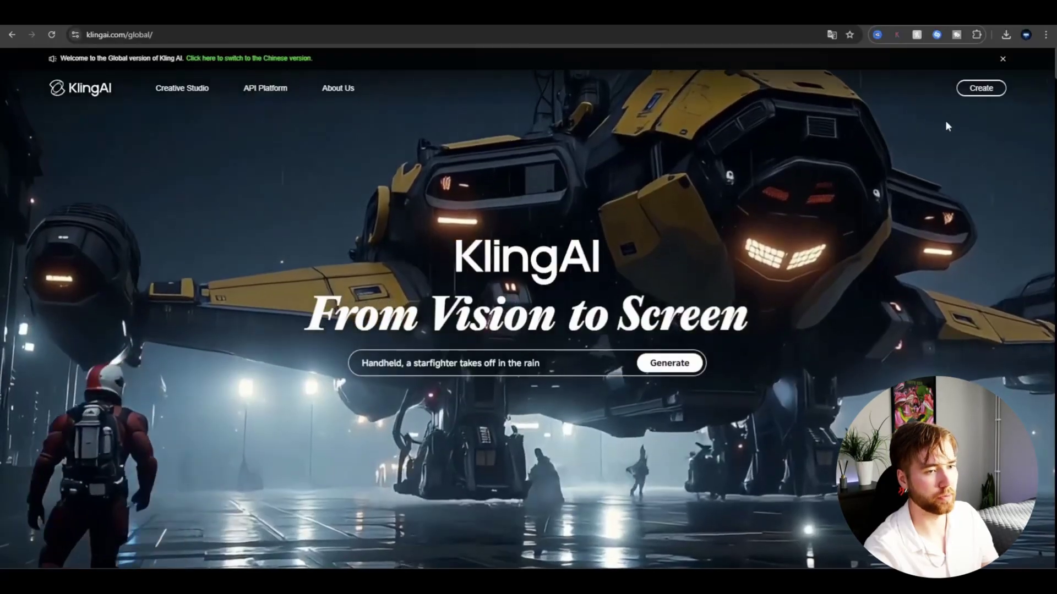
# - Open Kling AI's image-to-video generator and keep KLING 1.6 as the model
pyautogui.click(981, 88)
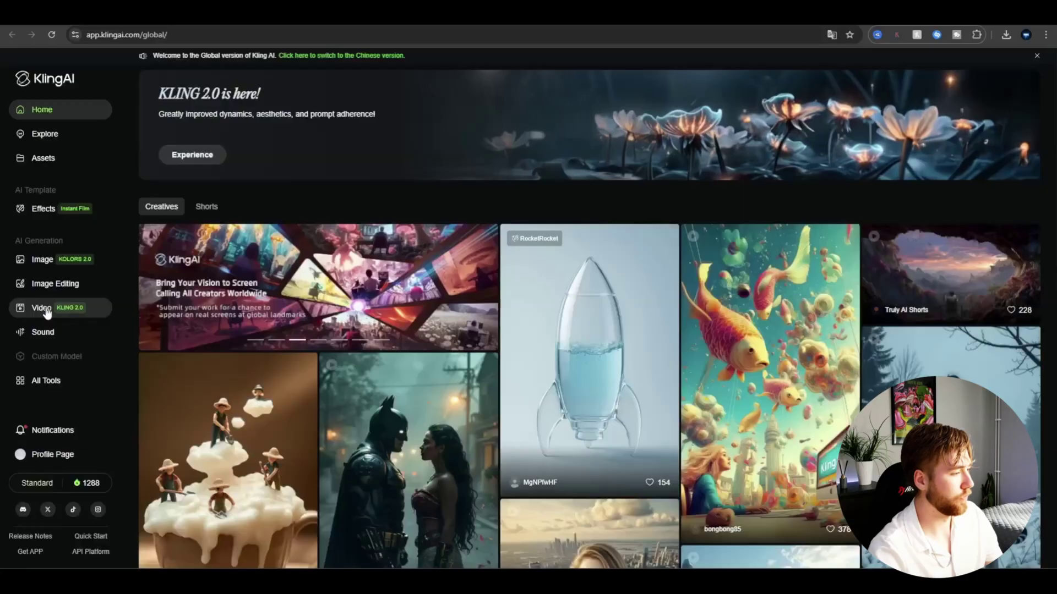
pyautogui.click(46, 310)
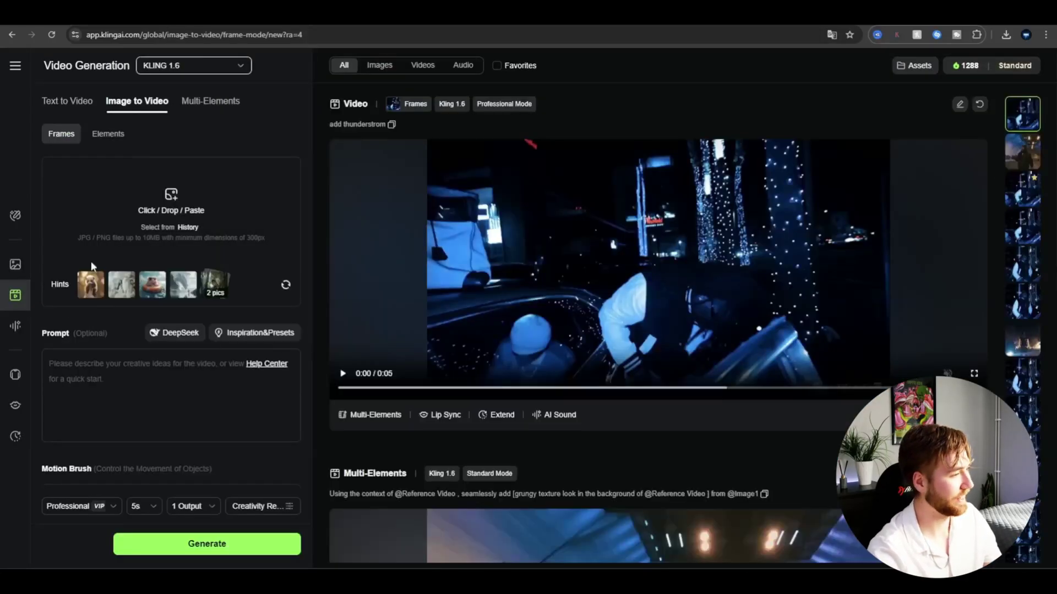
pyautogui.click(190, 65)
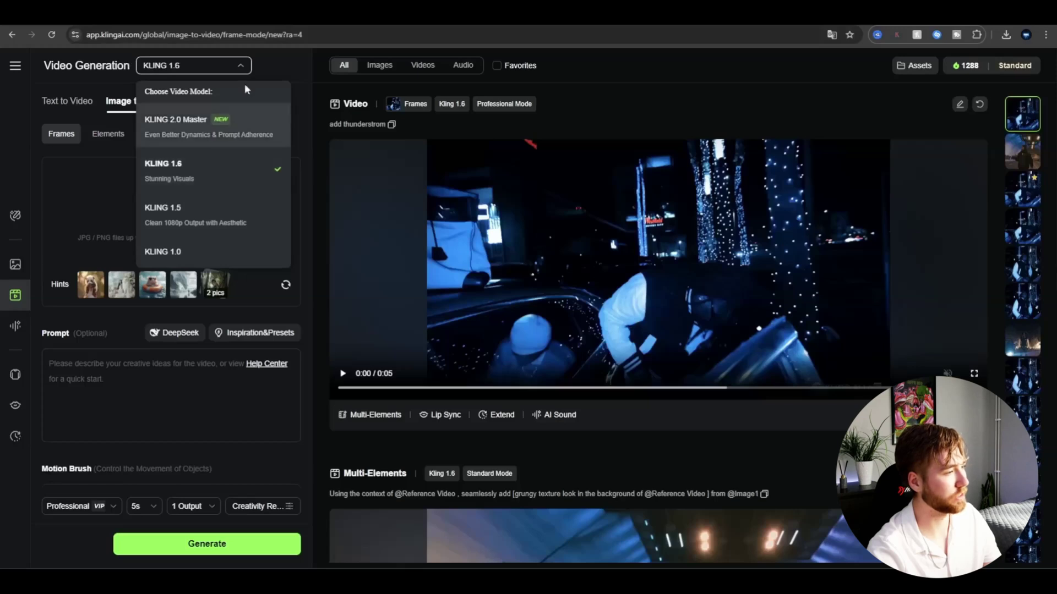
pyautogui.click(274, 61)
pyautogui.click(239, 66)
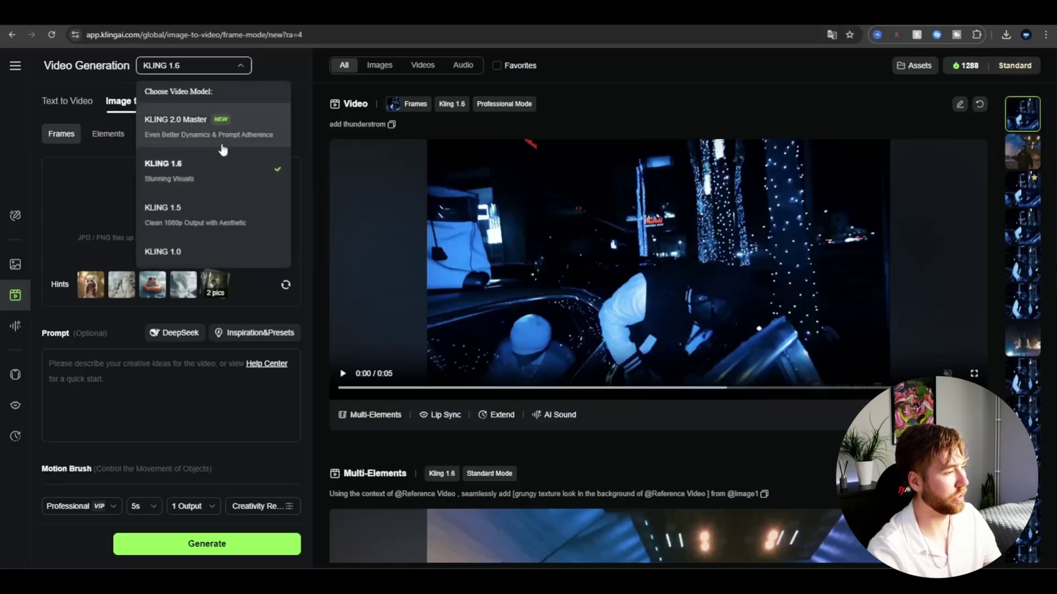
pyautogui.click(272, 65)
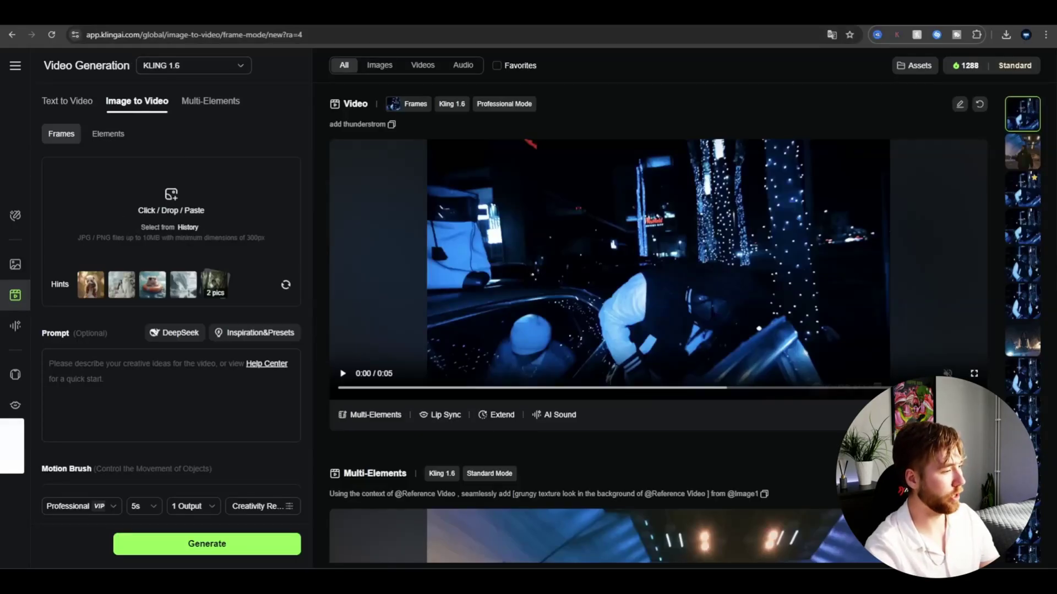
# - Add the night street shot as start frame and the lightning still as end frame
pyautogui.moveTo(13, 447); pyautogui.dragTo(193, 254)
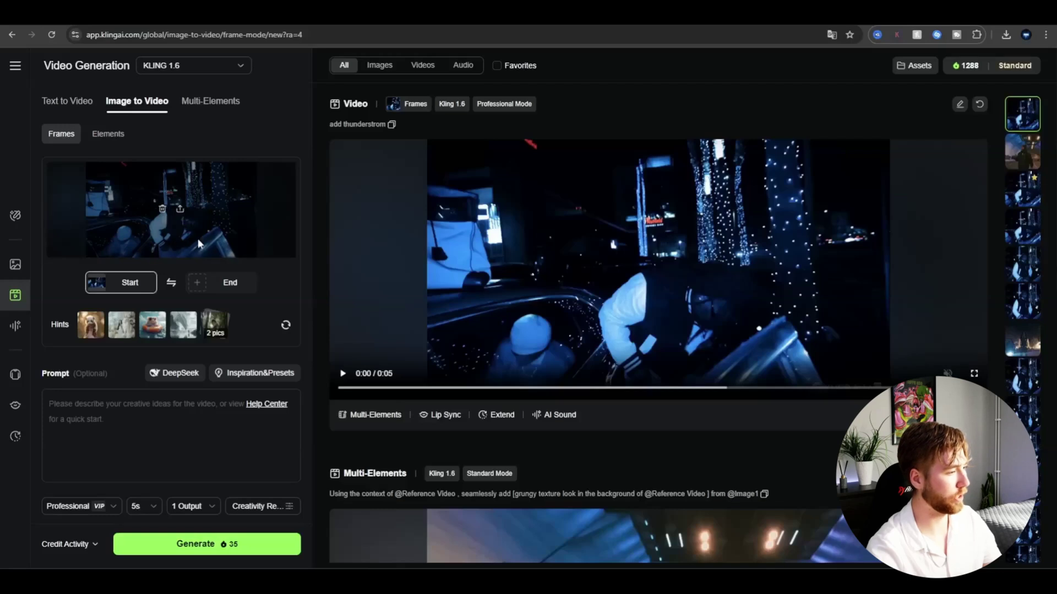
pyautogui.click(225, 282)
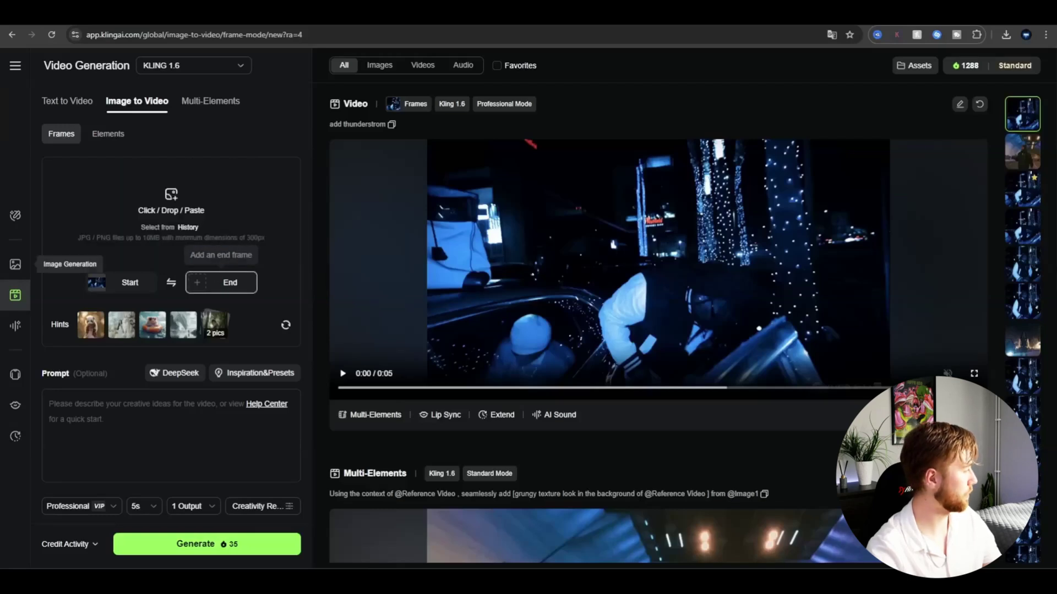
pyautogui.moveTo(15, 264); pyautogui.dragTo(175, 242)
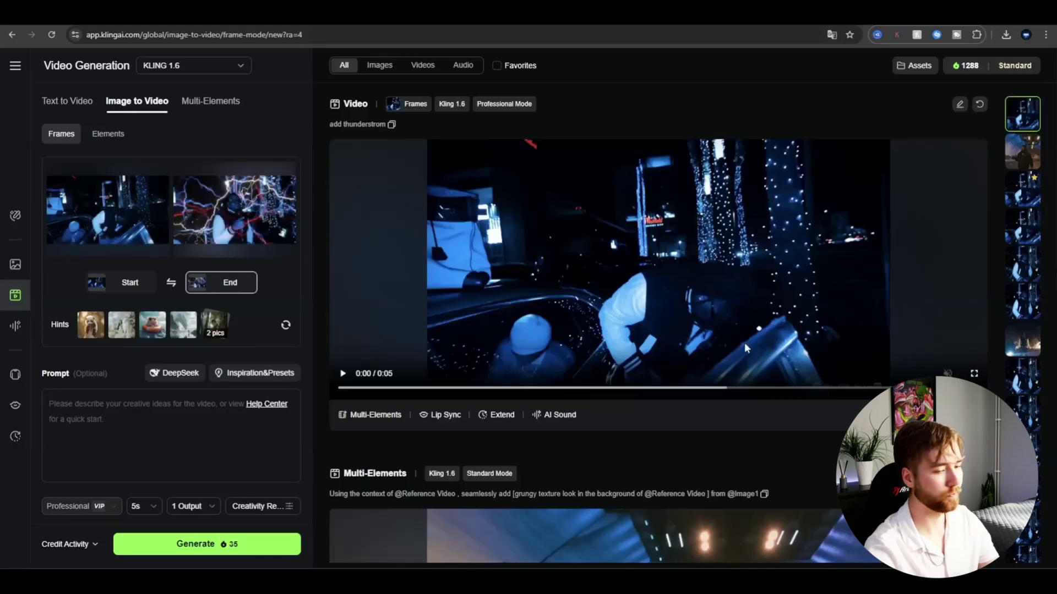
pyautogui.click(139, 416)
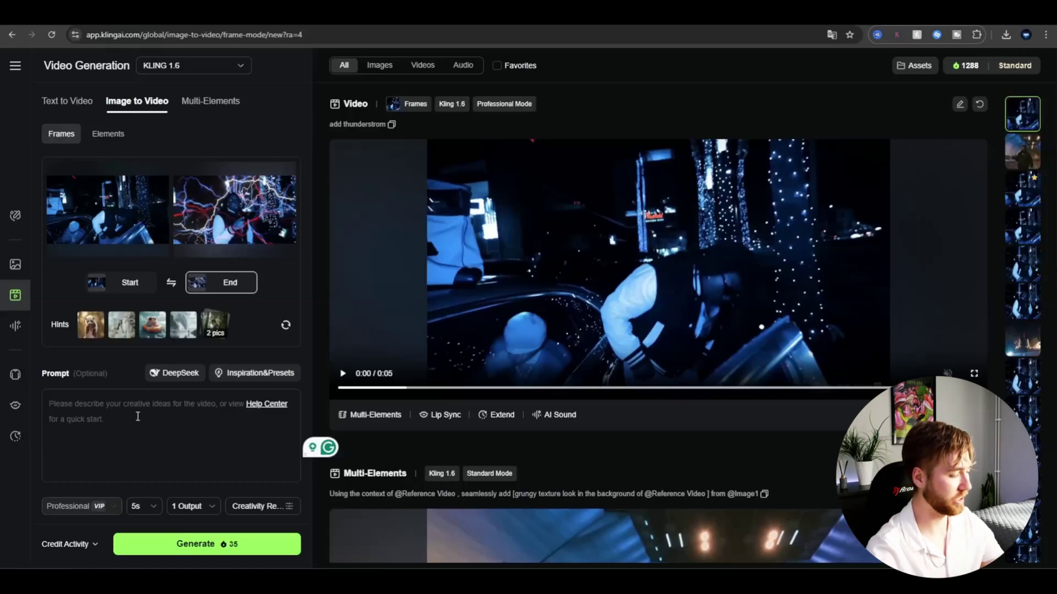
# - Generate a video with the prompt 'add thunderstorm' and preview the result
pyautogui.write('add thun')
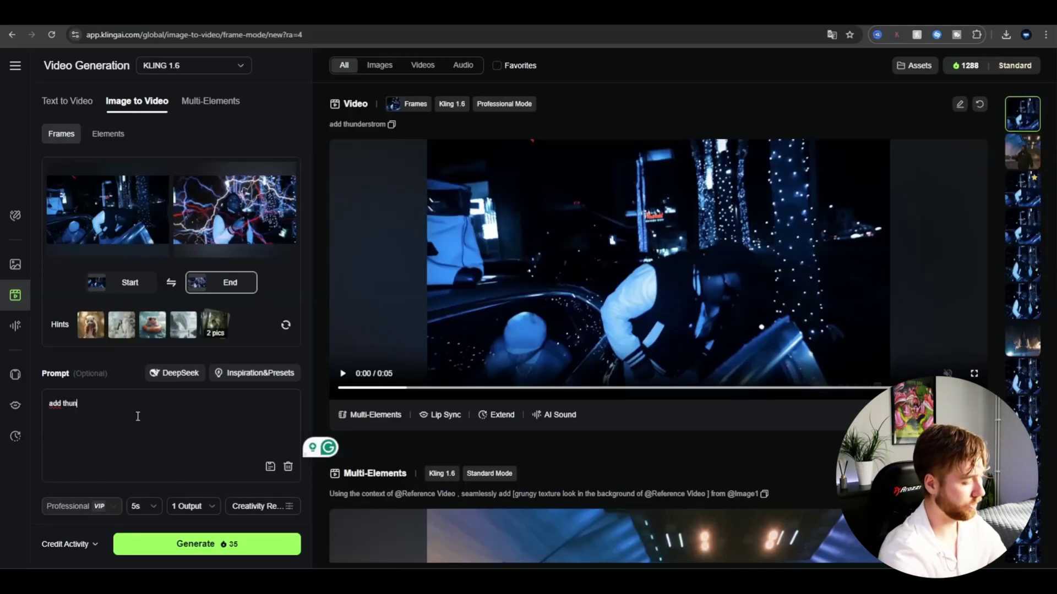
pyautogui.write('derstorm')
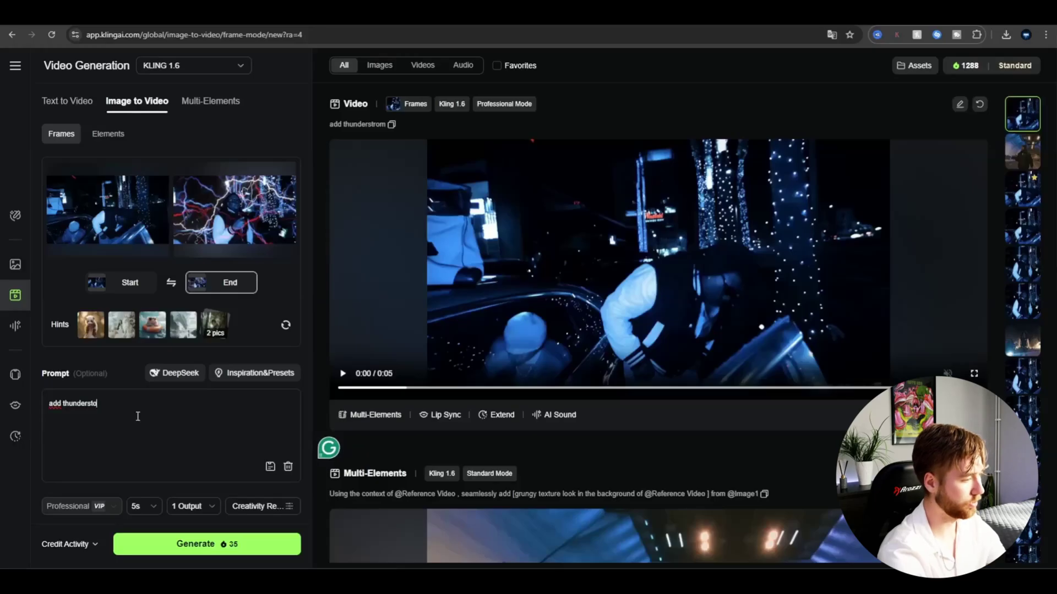
pyautogui.click(202, 544)
pyautogui.click(343, 373)
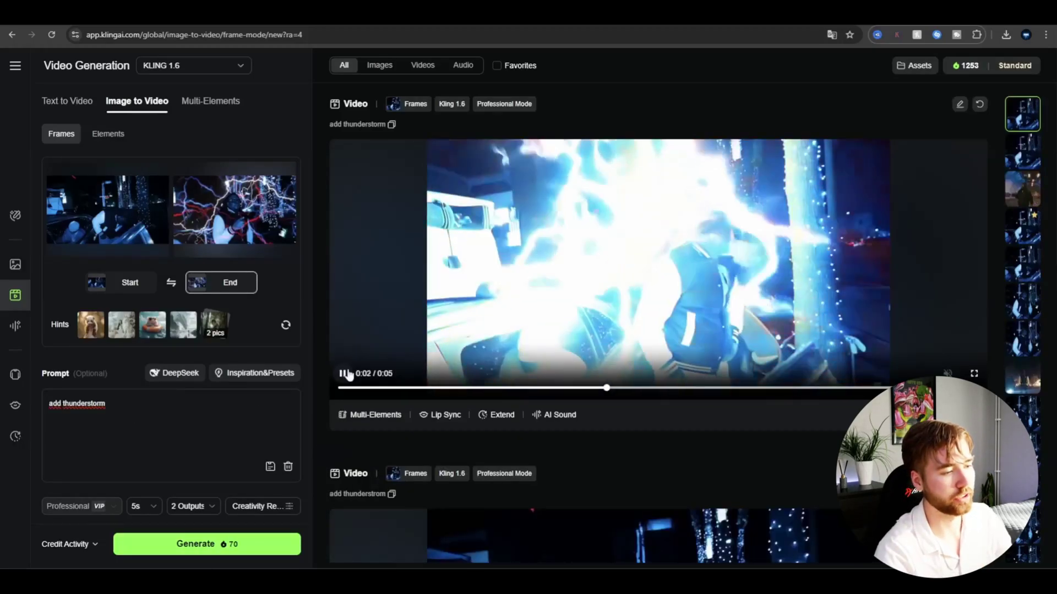
pyautogui.click(343, 374)
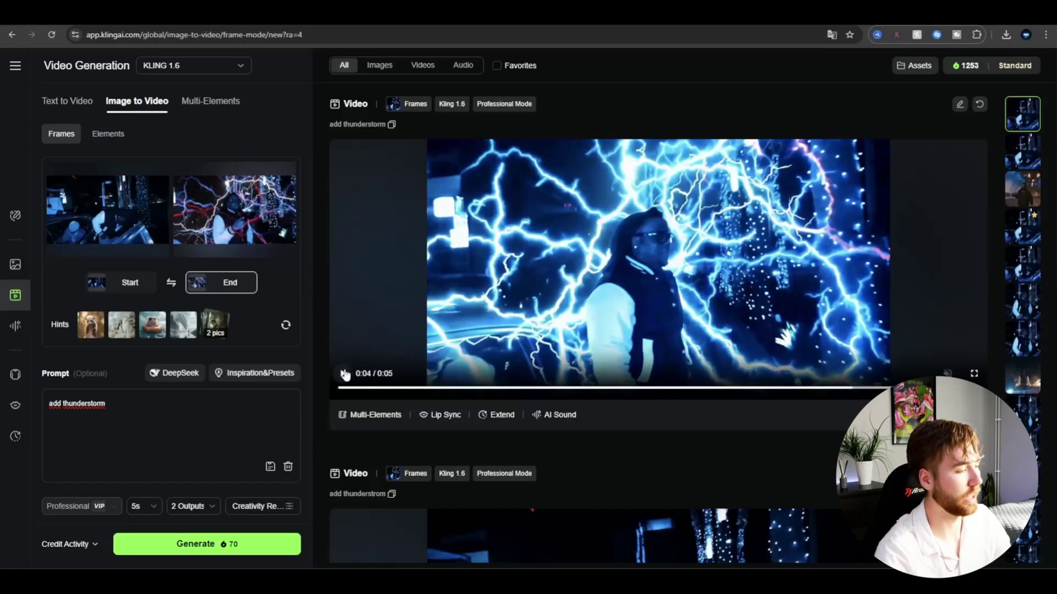
# - Set generation to 3 outputs and generate three new thunderstorm videos
pyautogui.click(194, 504)
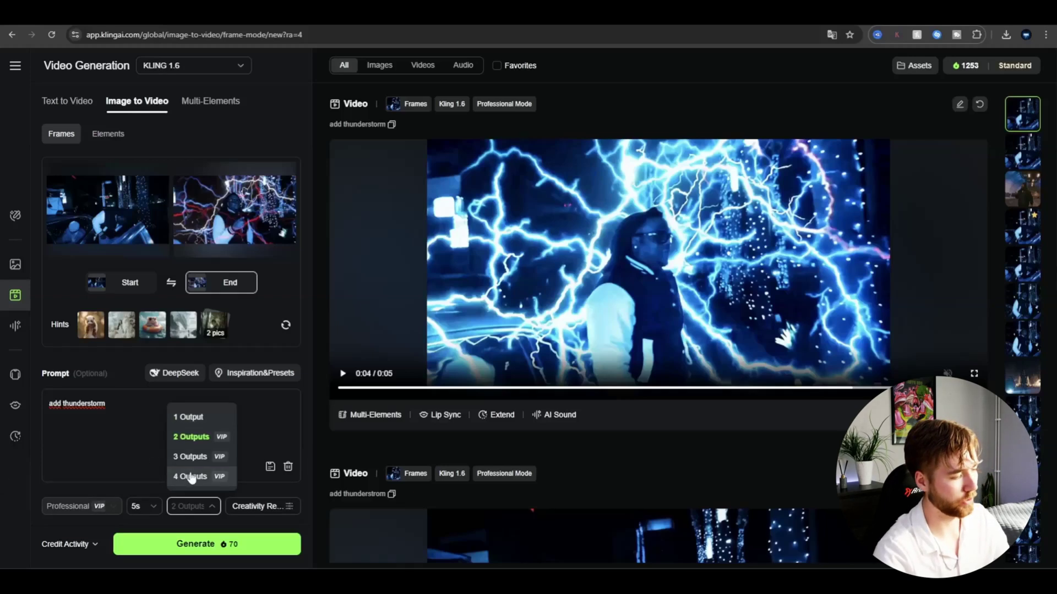
pyautogui.click(198, 461)
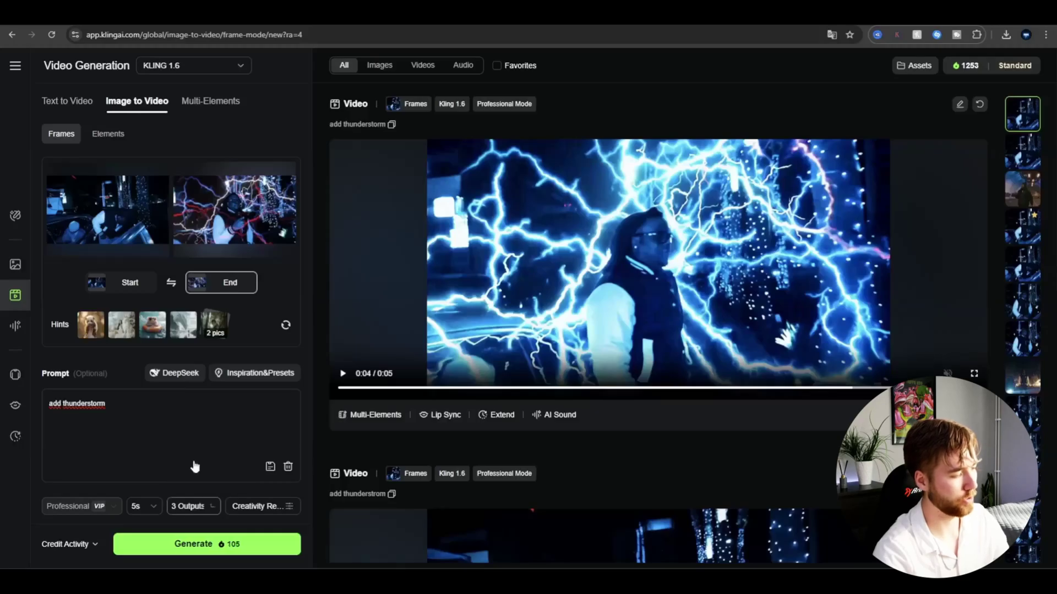
pyautogui.click(251, 552)
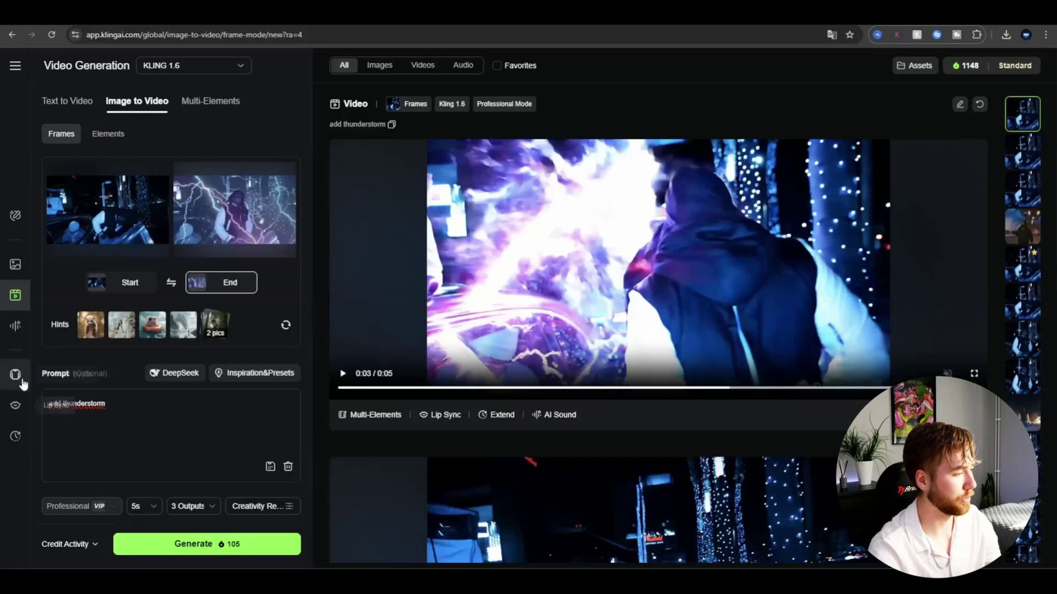
# - Generate another thunderstorm set, browse the results, and download the chosen lightning clip
pyautogui.click(218, 545)
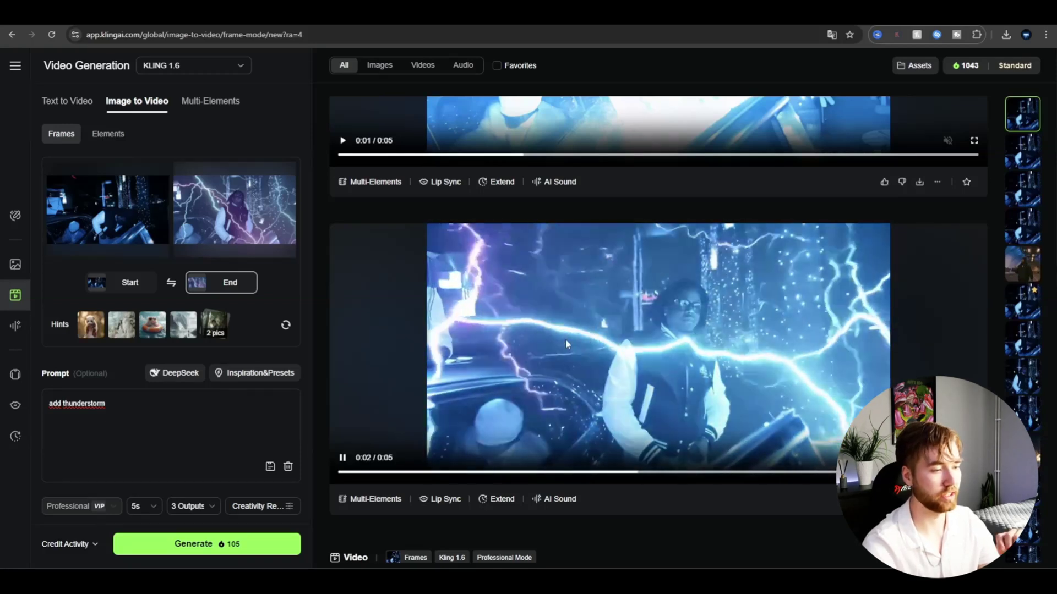
pyautogui.scroll(-1, 617, 338)
pyautogui.scroll(1, 638, 358)
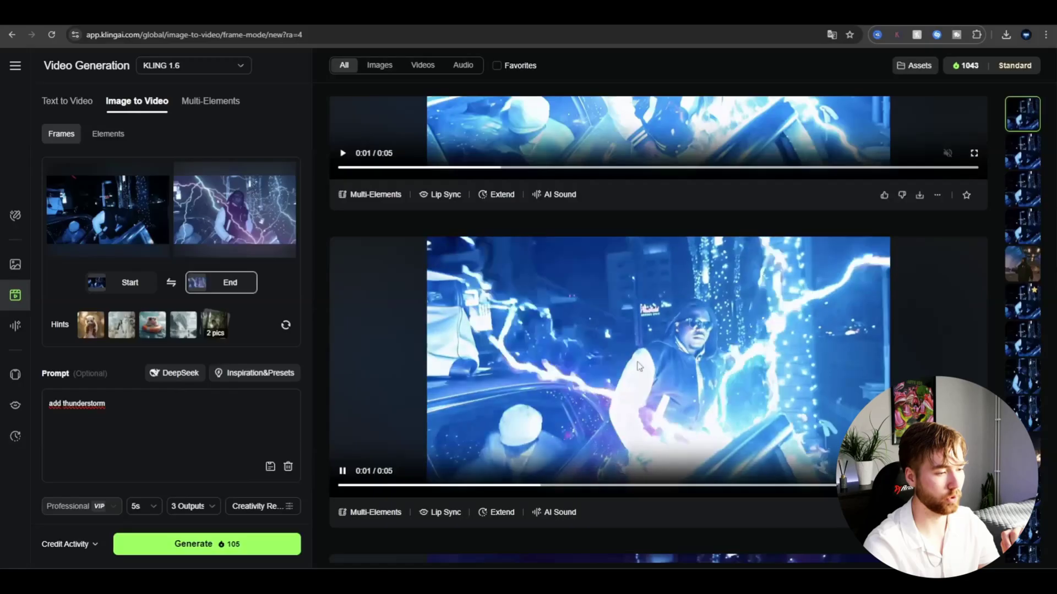
pyautogui.scroll(4, 657, 368)
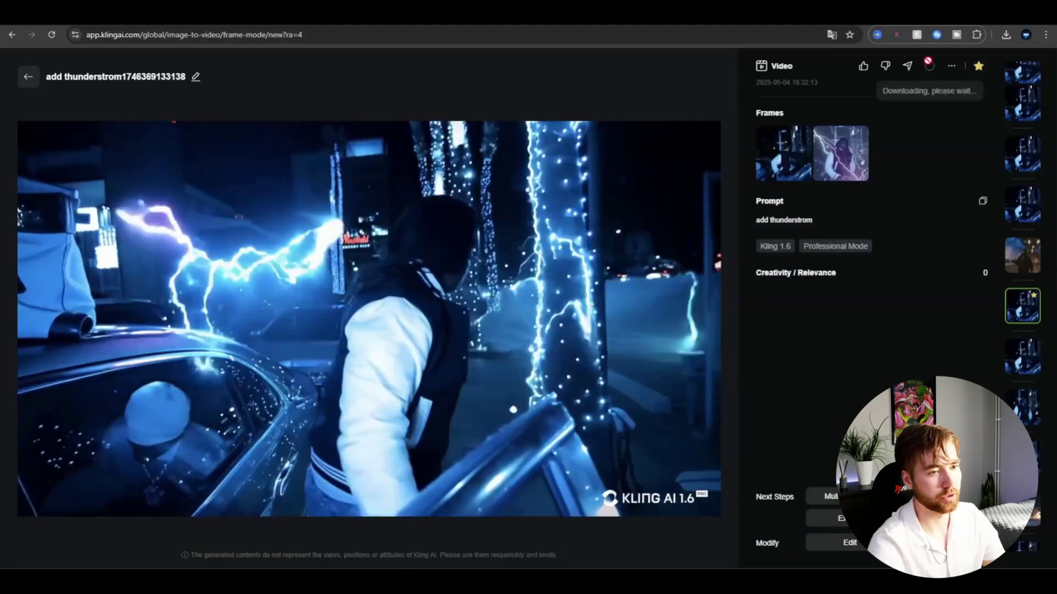
pyautogui.click(929, 66)
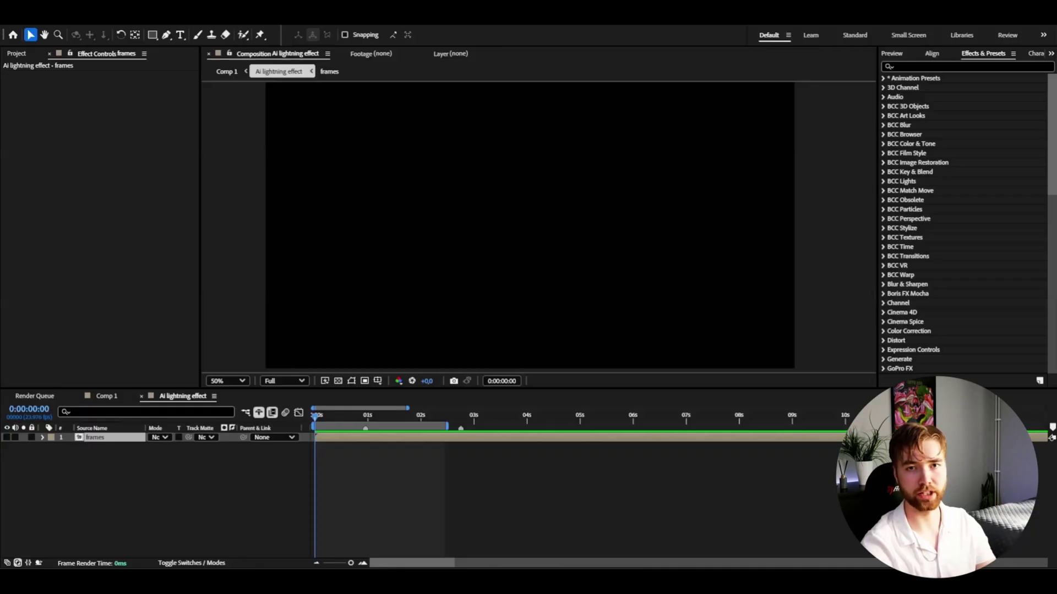
# - Add the Kling clip to the comp with time remapping, compressing its full length to 0:00:02:18
pyautogui.moveTo(0, 414); pyautogui.dragTo(340, 414)
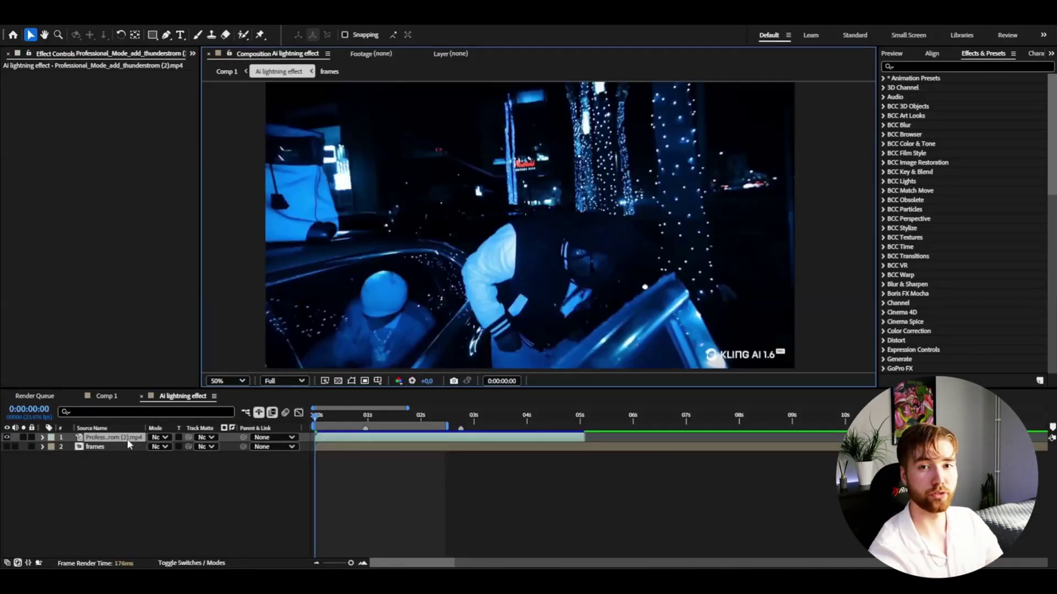
pyautogui.hotkey('ctrl', 'alt', 't')
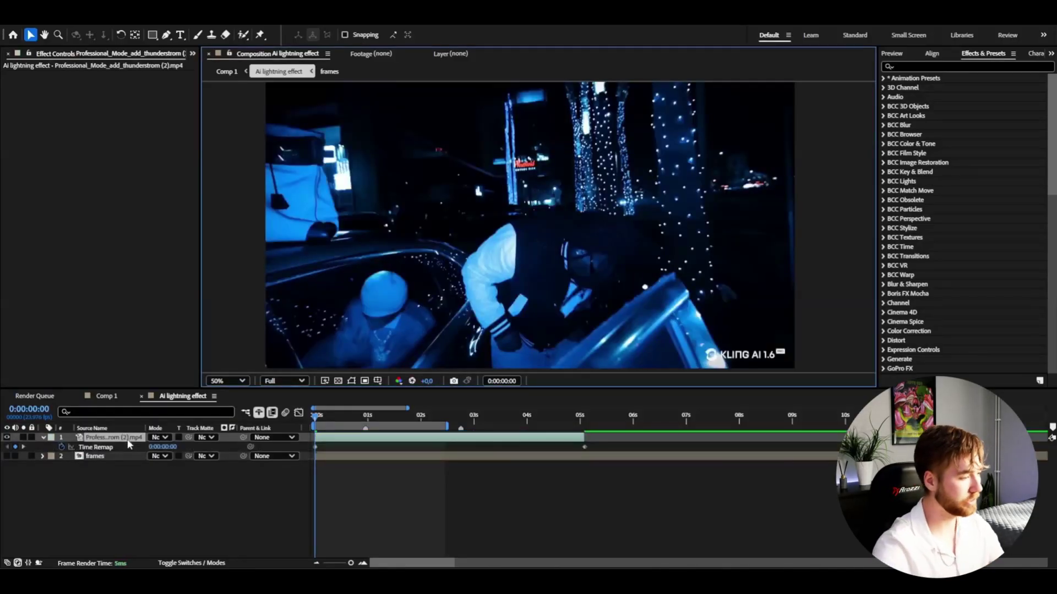
pyautogui.click(441, 405)
pyautogui.click(469, 415)
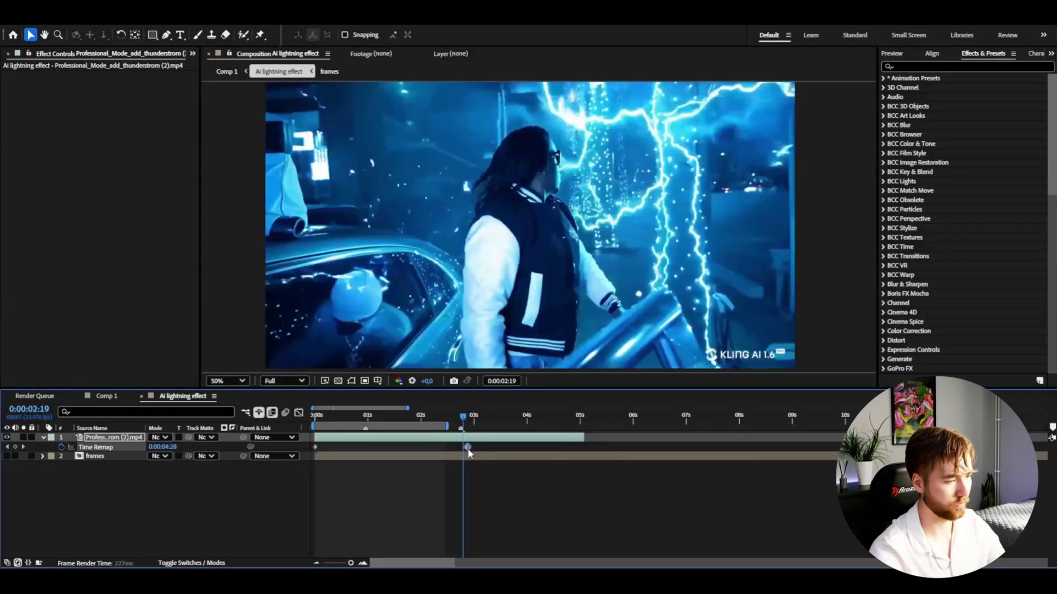
pyautogui.moveTo(584, 447); pyautogui.dragTo(314, 450)
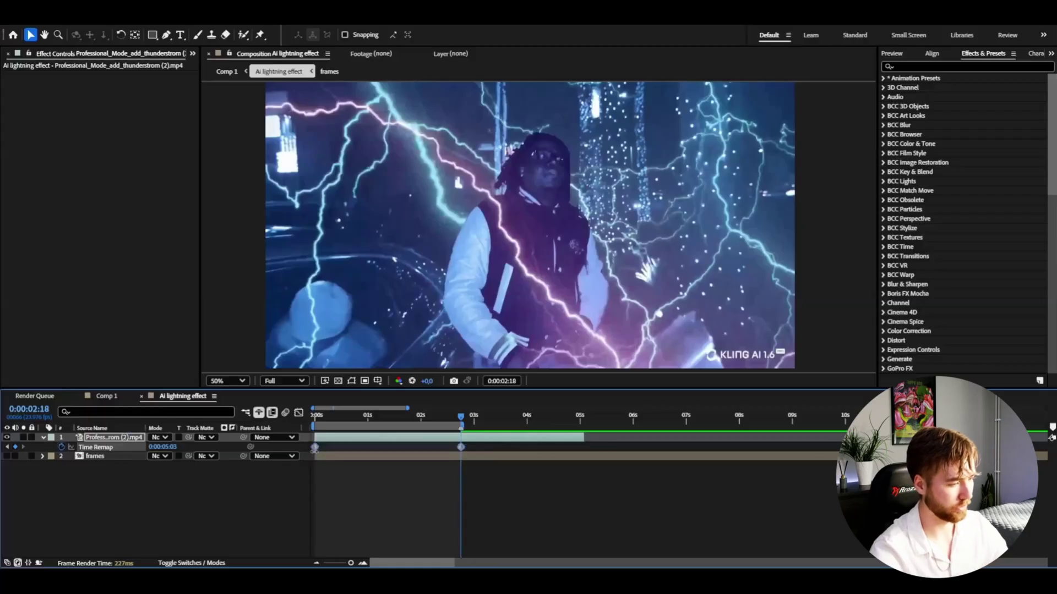
# - Ease the time remap keyframes and shape the speed curve to burst forward then slow
pyautogui.press('F9')
pyautogui.click(335, 482)
pyautogui.click(321, 445)
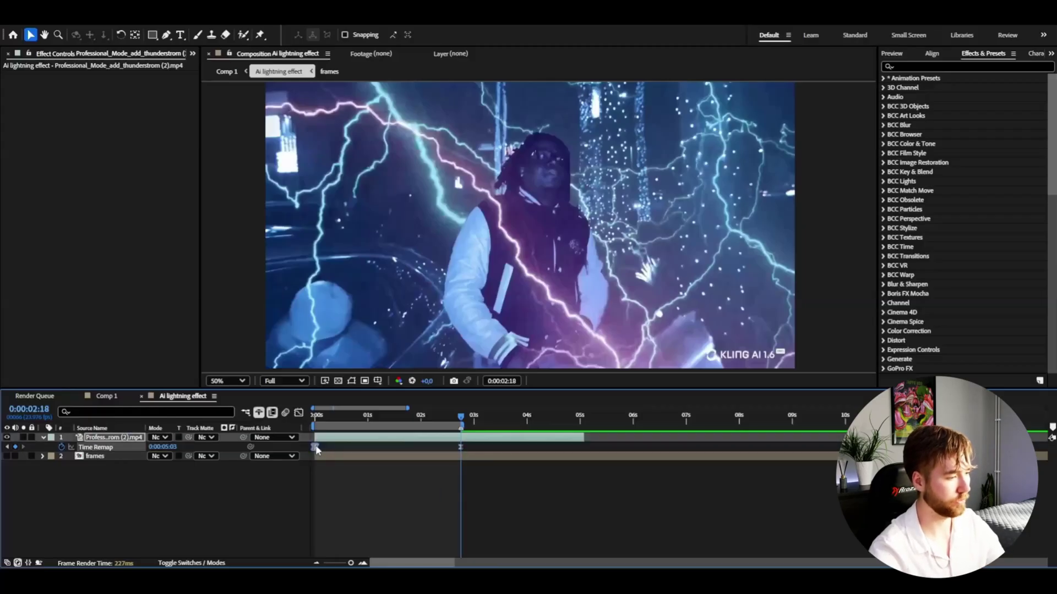
pyautogui.click(299, 412)
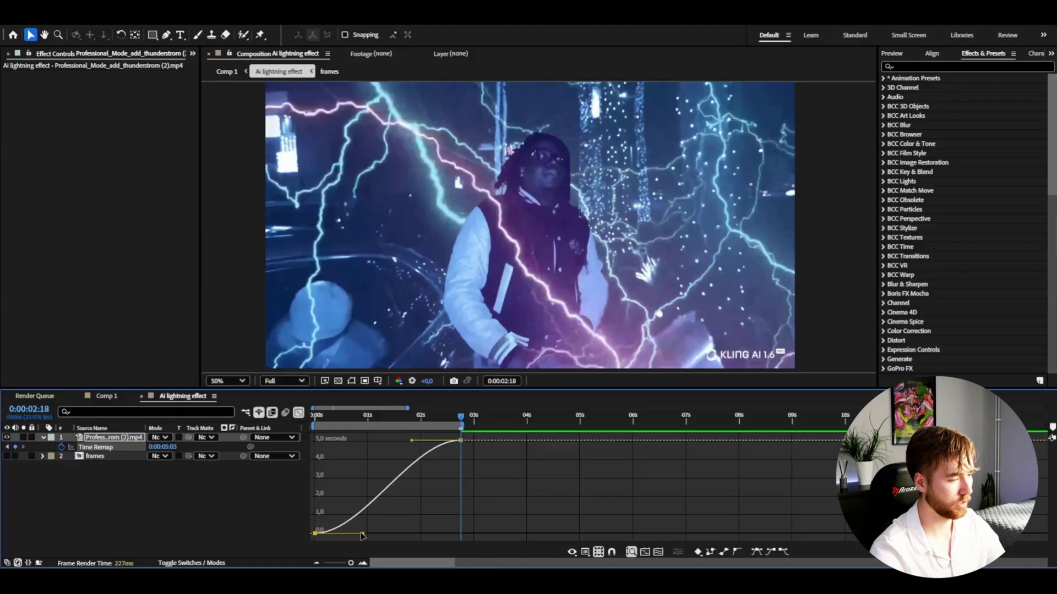
pyautogui.moveTo(362, 534); pyautogui.dragTo(311, 467)
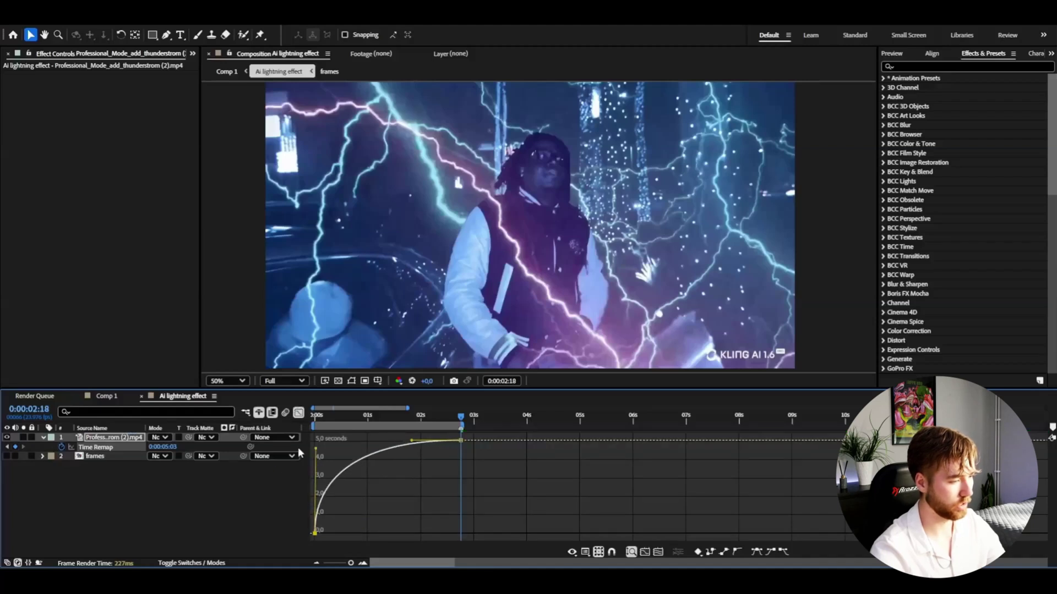
# - Enable frame blending on the lightning clip and preview the retimed playback from the start
pyautogui.press('Home')
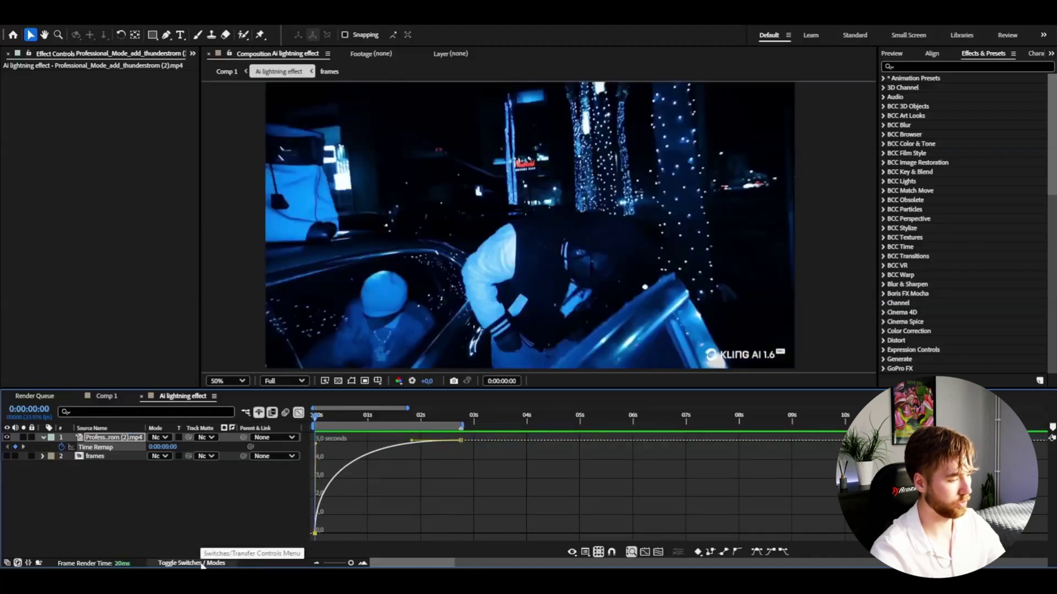
pyautogui.click(202, 562)
pyautogui.click(184, 436)
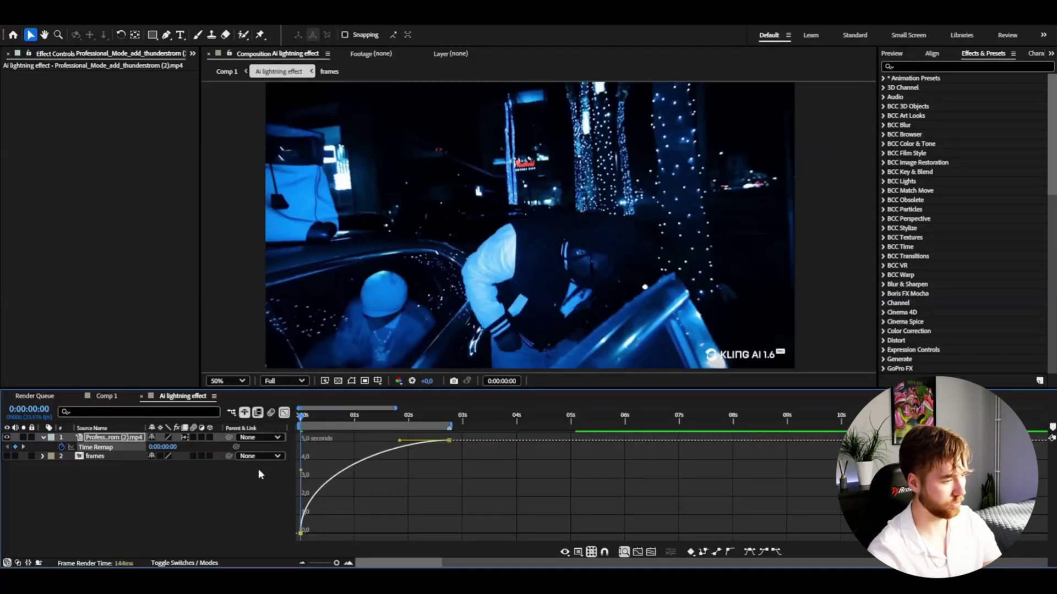
pyautogui.click(284, 412)
pyautogui.press('space')
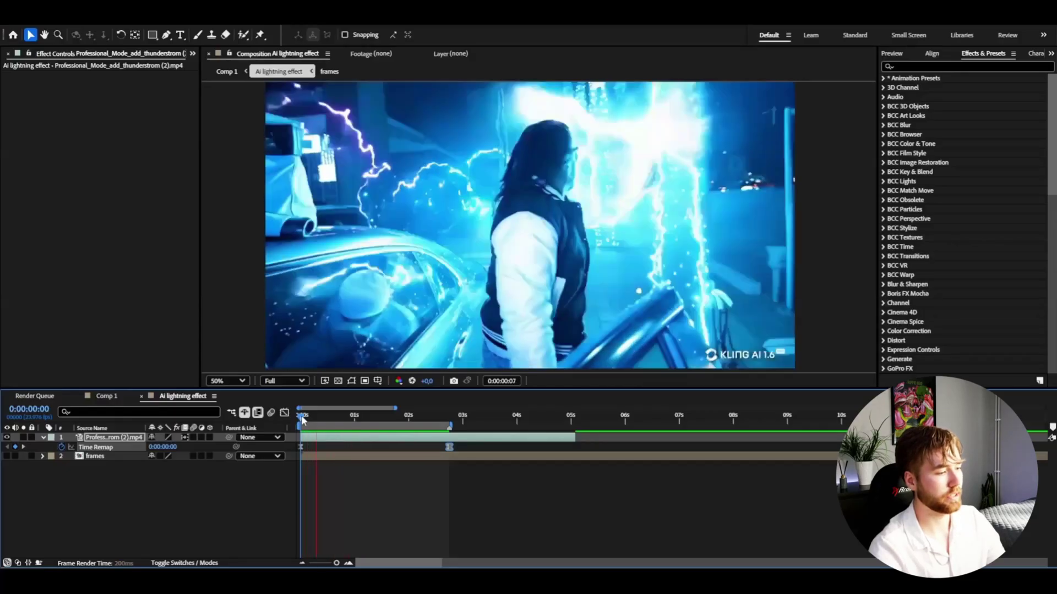
# - Duplicate the lightning clip layer and apply Threshold to the top copy
pyautogui.click(147, 438)
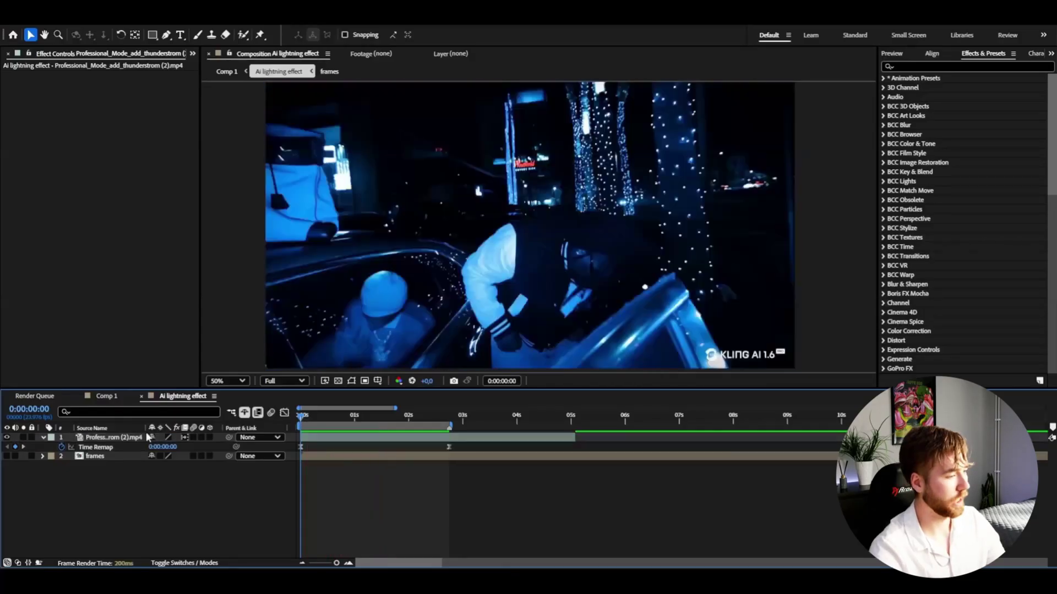
pyautogui.click(112, 447)
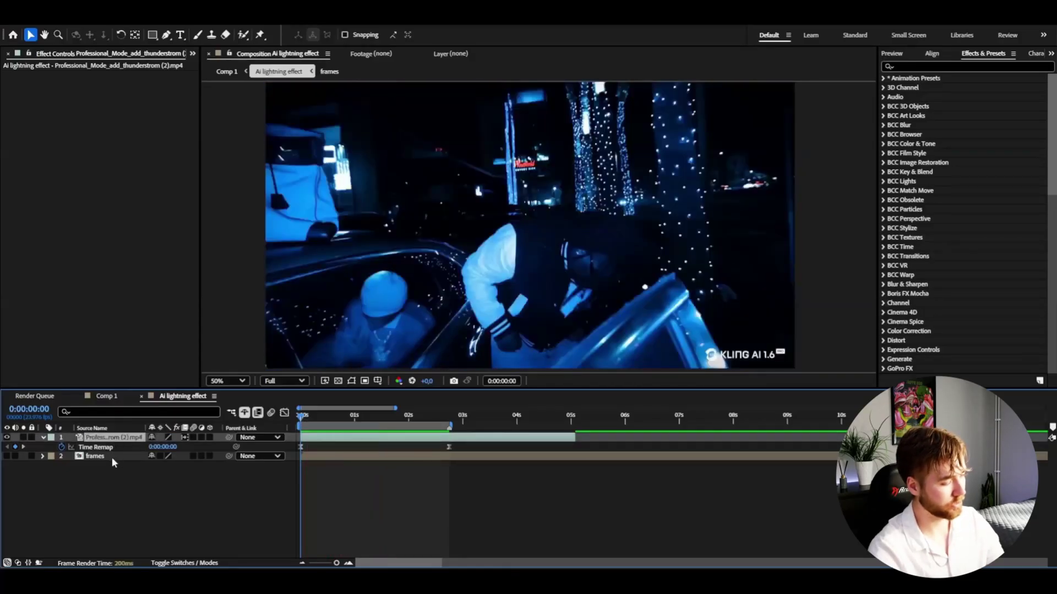
pyautogui.hotkey('ctrl', 'd')
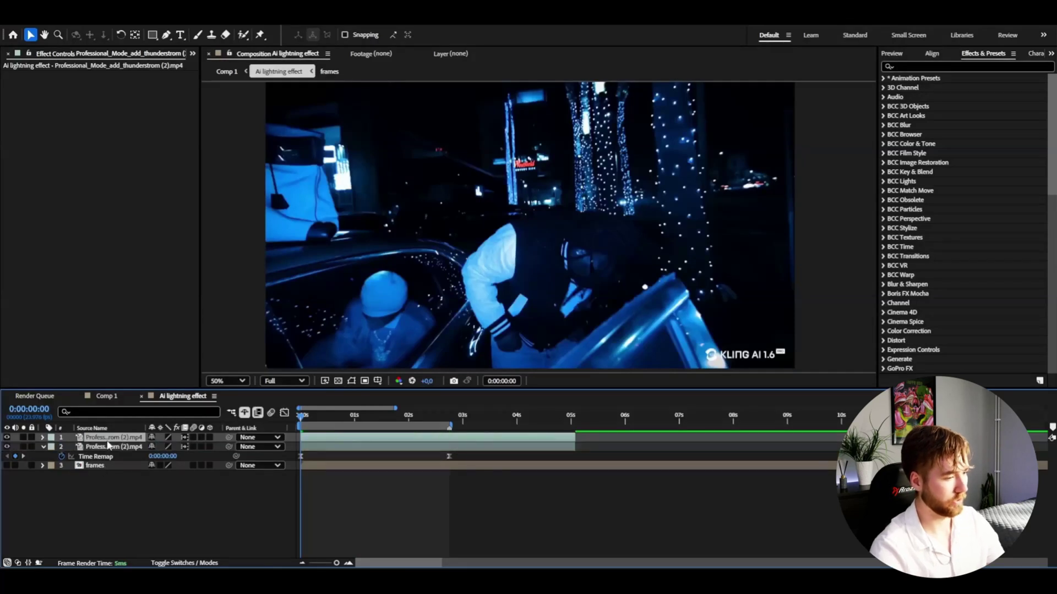
pyautogui.hotkey('ctrl', 'space')
pyautogui.write('thres')
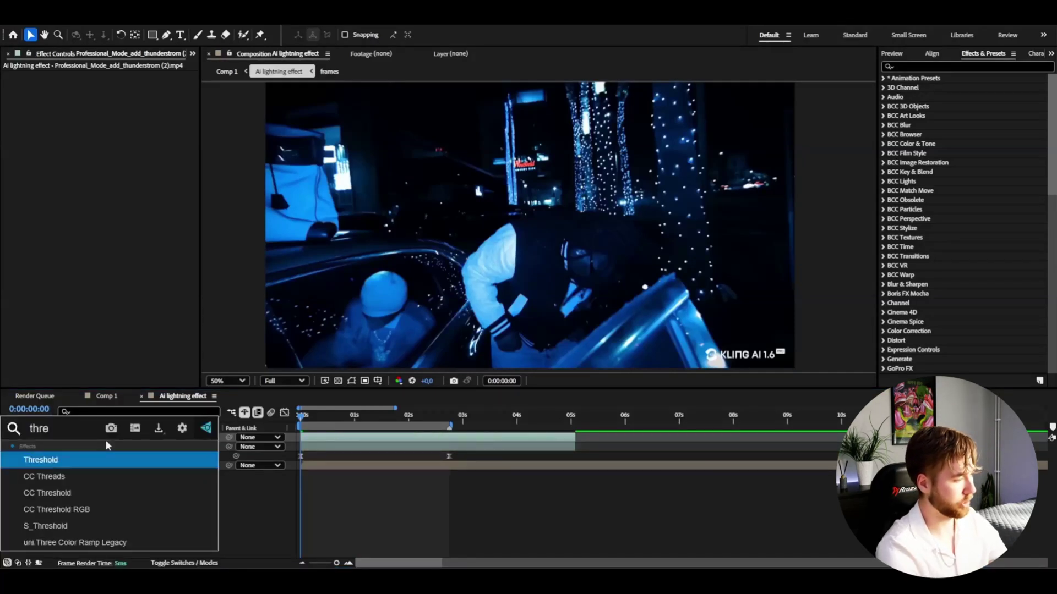
pyautogui.press('Return')
# - Set the Threshold Level to 250 while viewing a lightning frame
pyautogui.click(375, 418)
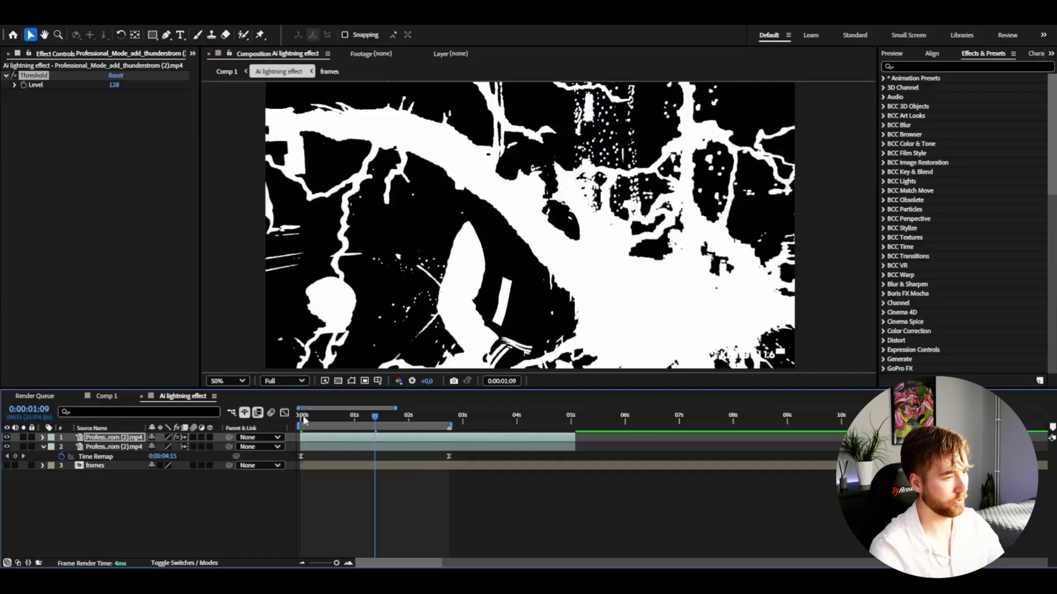
pyautogui.press('pageup')
pyautogui.press('pageup')
pyautogui.press('pageup')
pyautogui.press('pageup')
pyautogui.press('pageup')
pyautogui.press('pageup')
pyautogui.press('pageup')
pyautogui.press('pageup')
pyautogui.click(114, 84)
pyautogui.write('250')
pyautogui.press('Return')
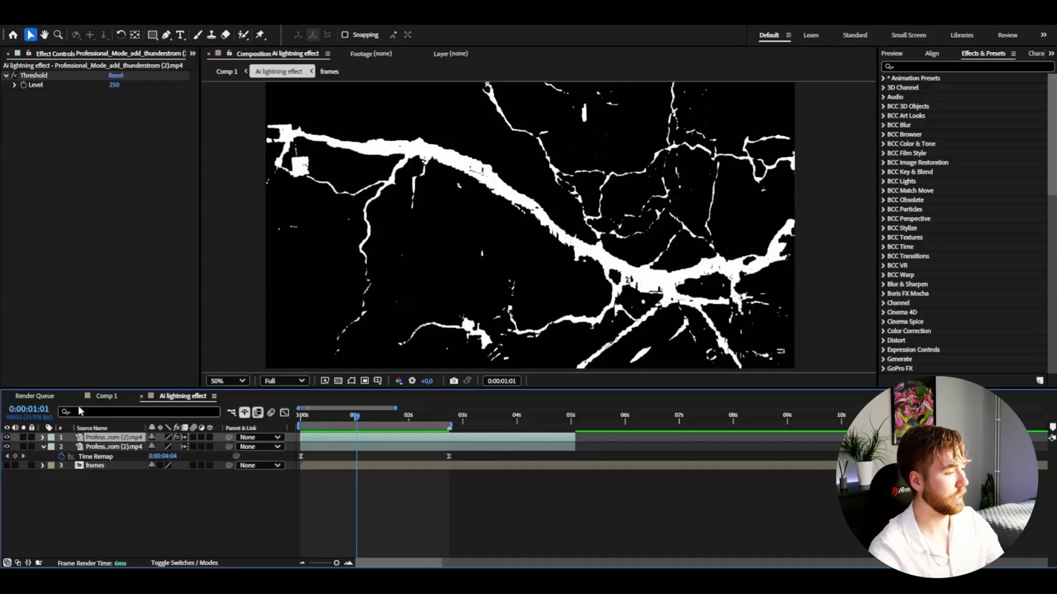
# - Add Deep Glow 2 to the top copy and set its blend mode to Screen
pyautogui.hotkey('ctrl', 'space')
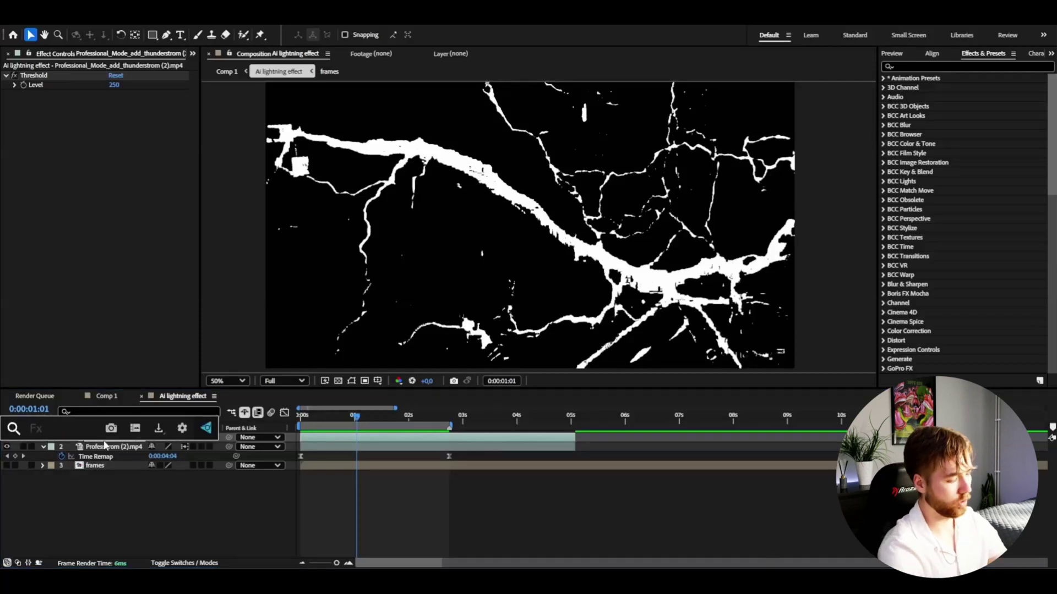
pyautogui.write('deep')
pyautogui.press('Return')
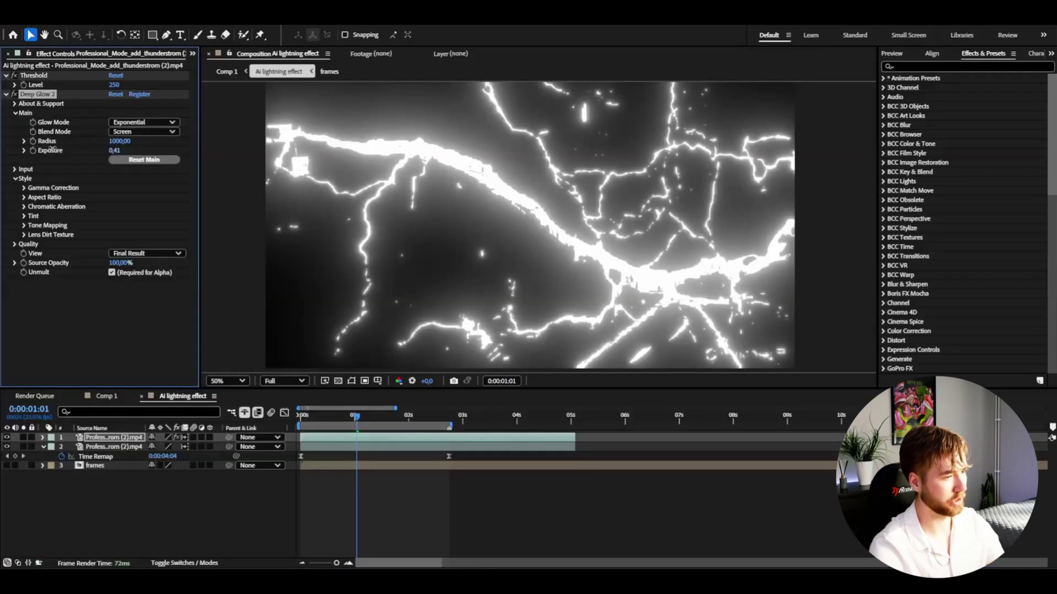
pyautogui.click(172, 563)
pyautogui.click(159, 437)
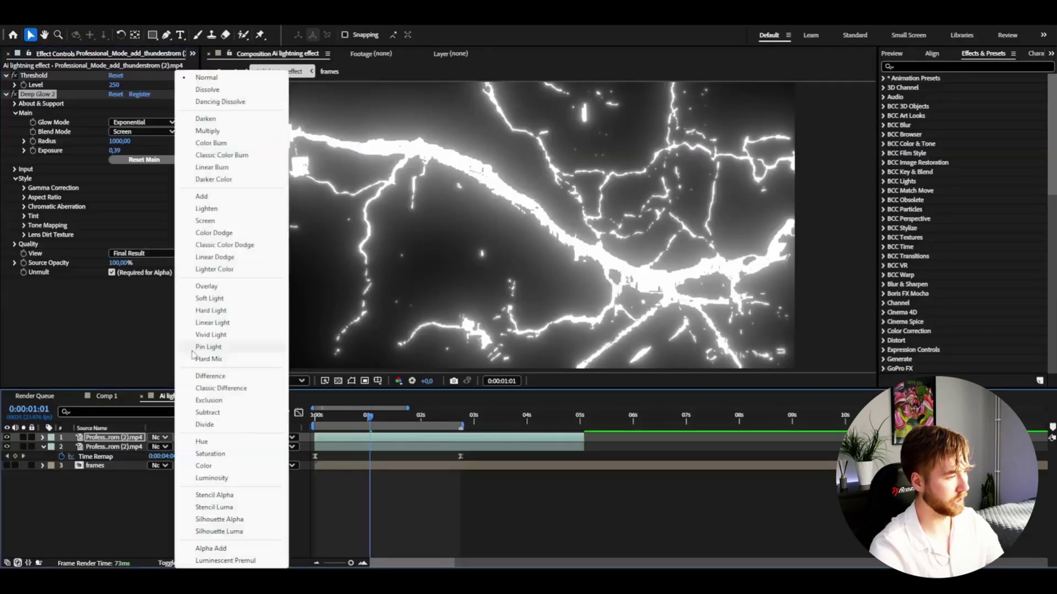
pyautogui.click(205, 220)
# - Return to the comp start and select the original clip layer
pyautogui.click(316, 416)
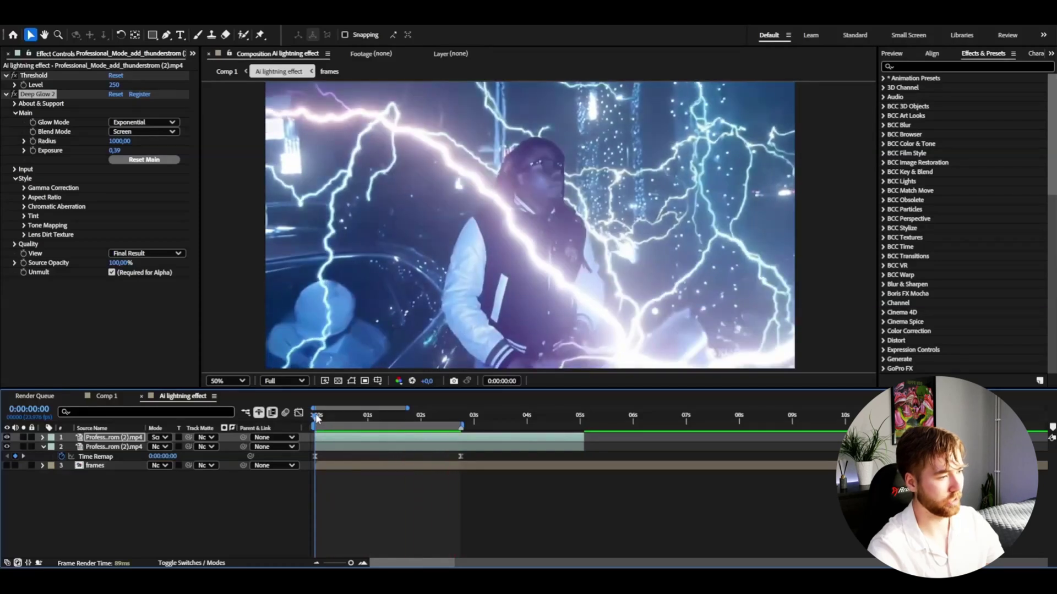
pyautogui.click(142, 466)
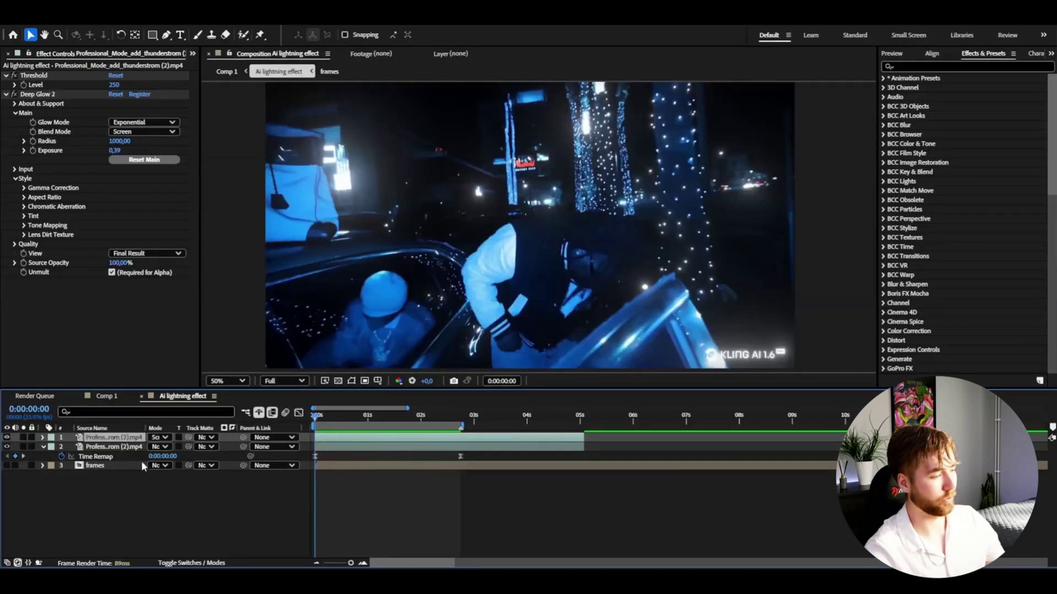
pyautogui.click(108, 485)
pyautogui.click(103, 446)
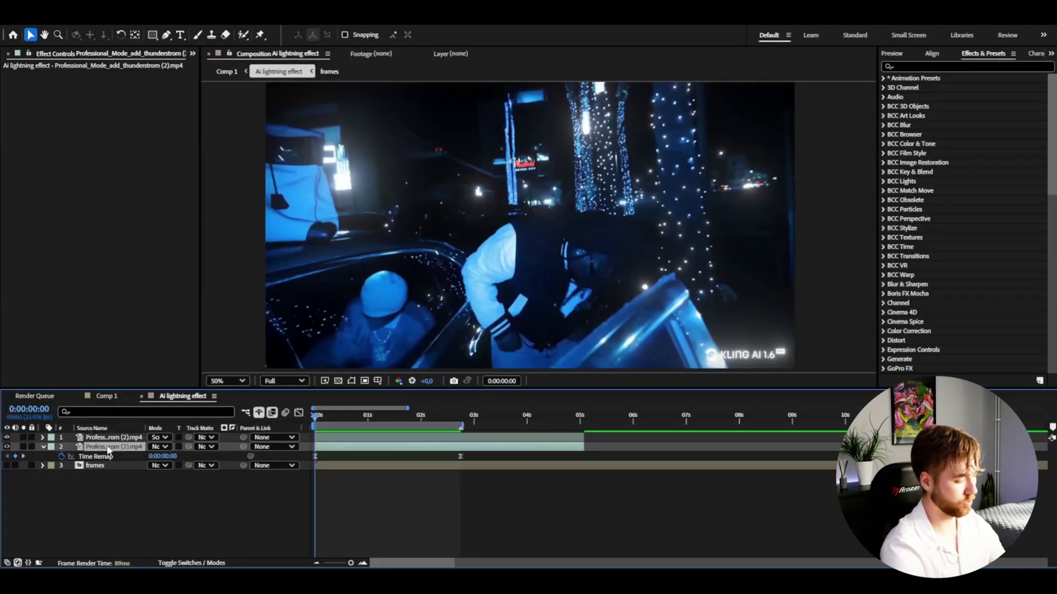
# - Add an adjustment layer with S_Flicker at 0.75 amplitude and preview it
pyautogui.hotkey('ctrl', 'alt', 'y')
pyautogui.hotkey('ctrl', 'space')
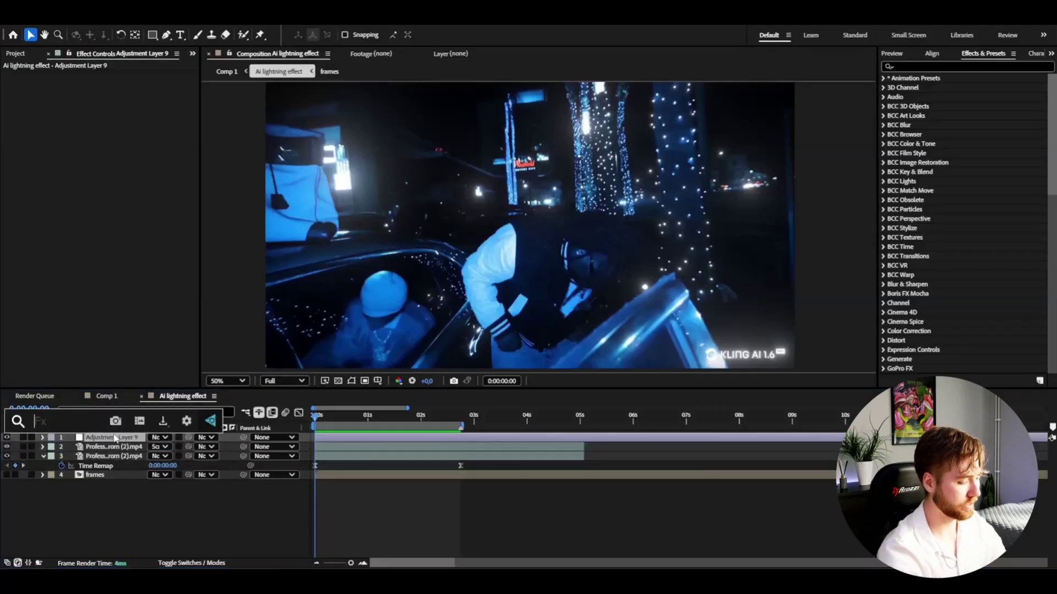
pyautogui.write('flicker')
pyautogui.press('Return')
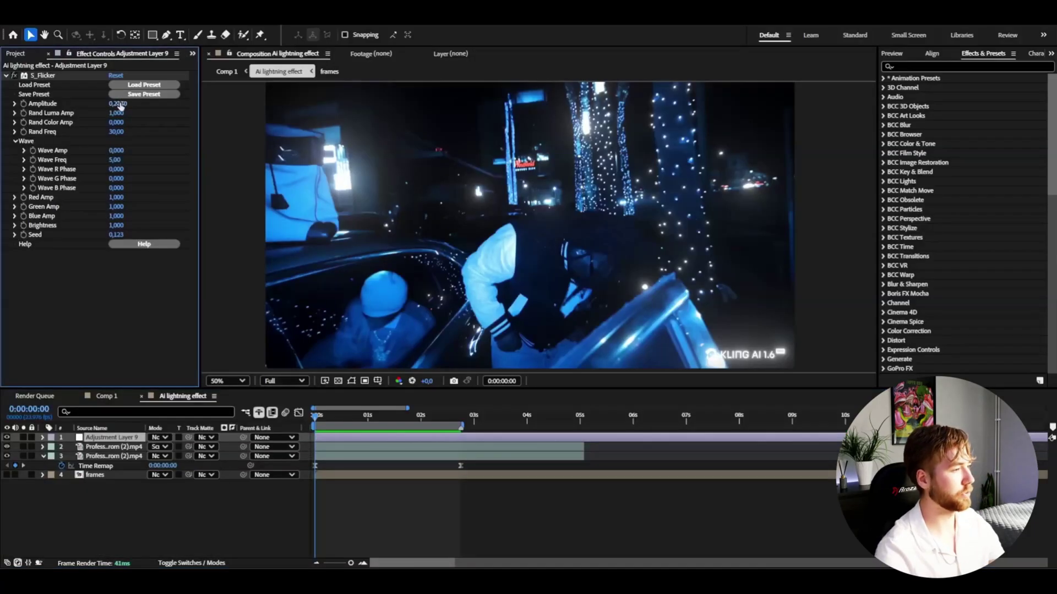
pyautogui.moveTo(120, 104)
pyautogui.mouseDown()
pyautogui.moveTo(151, 104)
pyautogui.moveTo(105, 107)
pyautogui.mouseUp()
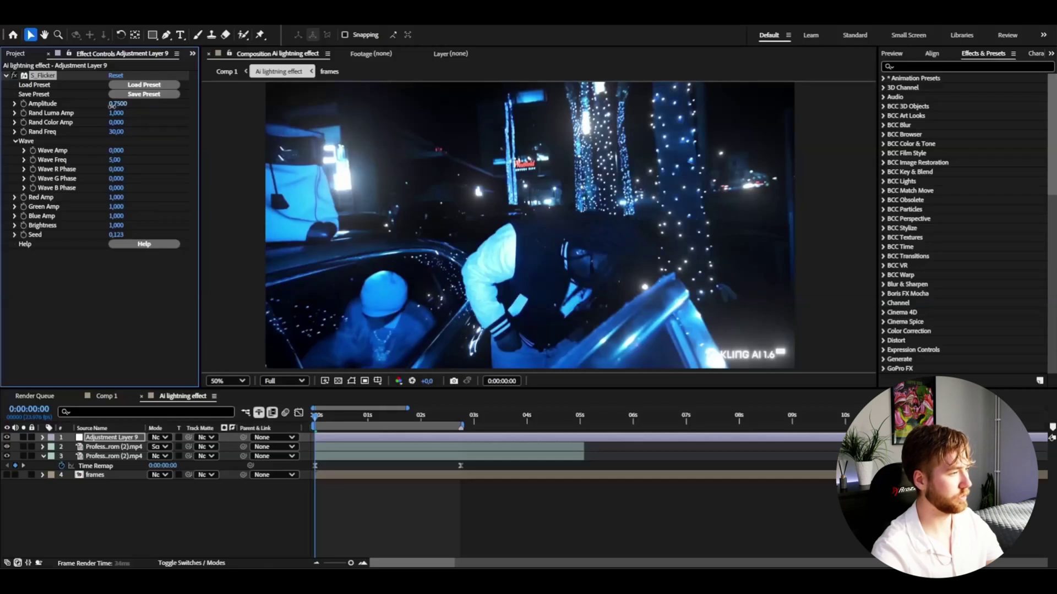
pyautogui.press('space')
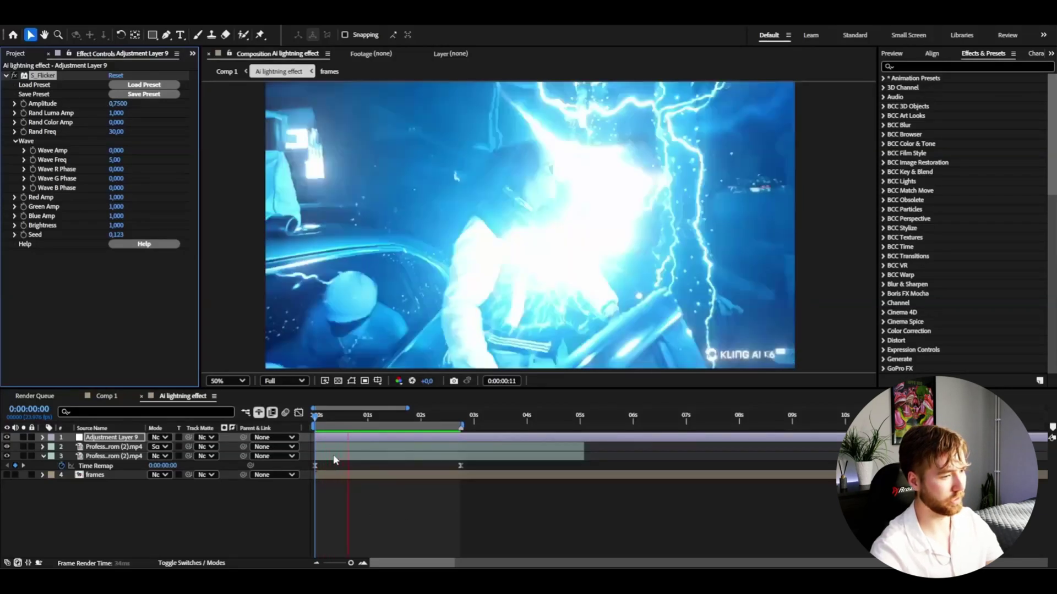
# - Apply S_Glint to the adjustment layer
pyautogui.hotkey('ctrl', 'space')
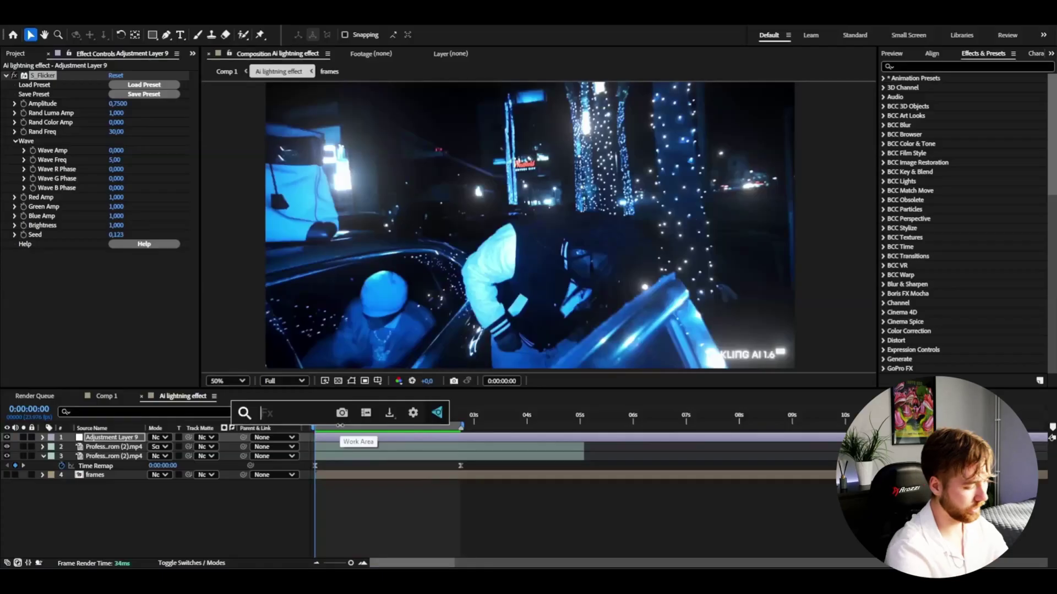
pyautogui.write('glint')
pyautogui.press('Return')
# - Lower the S_Glint brightness and add a 4-Color Gradient with Color 4 set to bright blue
pyautogui.moveTo(79, 201); pyautogui.dragTo(129, 220)
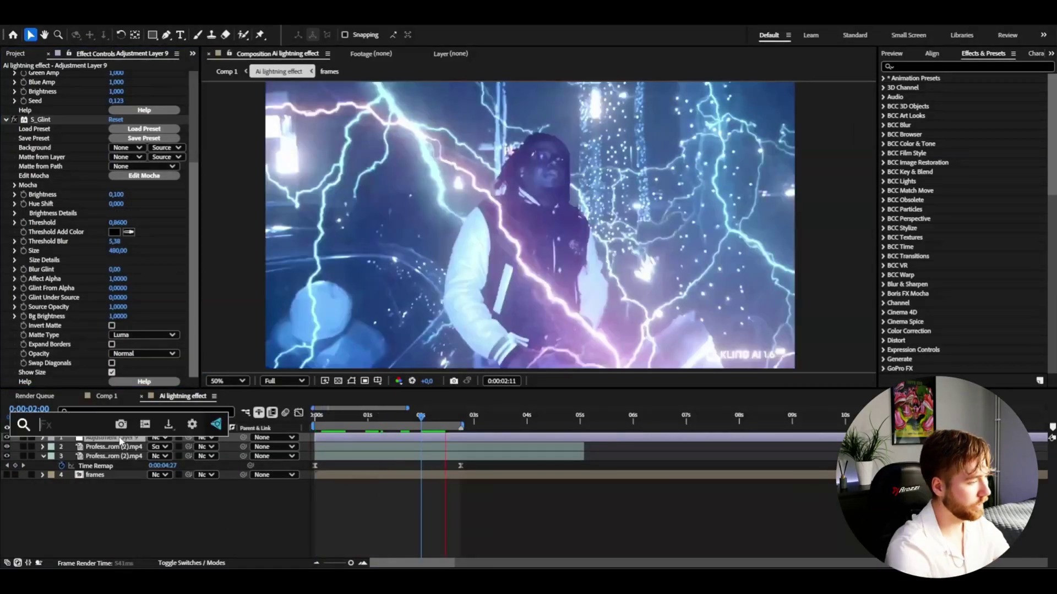
pyautogui.click(121, 438)
pyautogui.hotkey('ctrl', 'v')
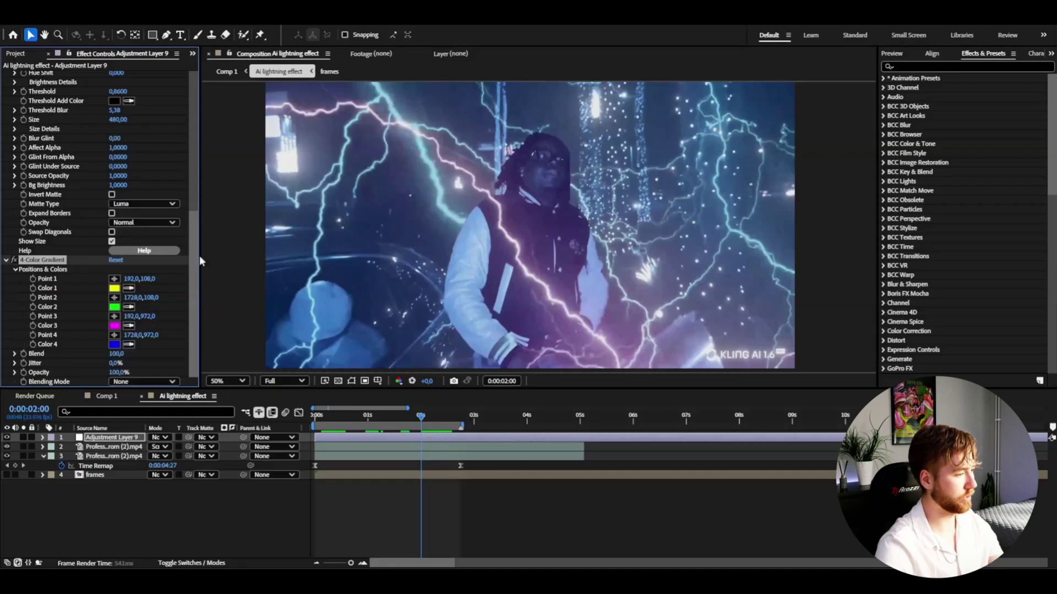
pyautogui.click(113, 344)
pyautogui.moveTo(557, 268); pyautogui.dragTo(557, 278)
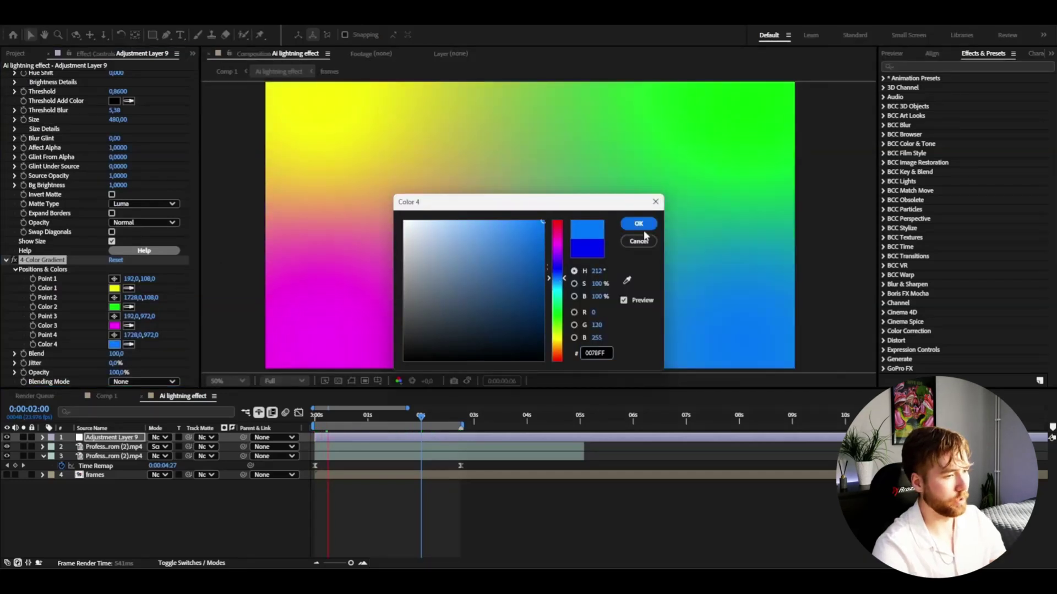
pyautogui.press('Return')
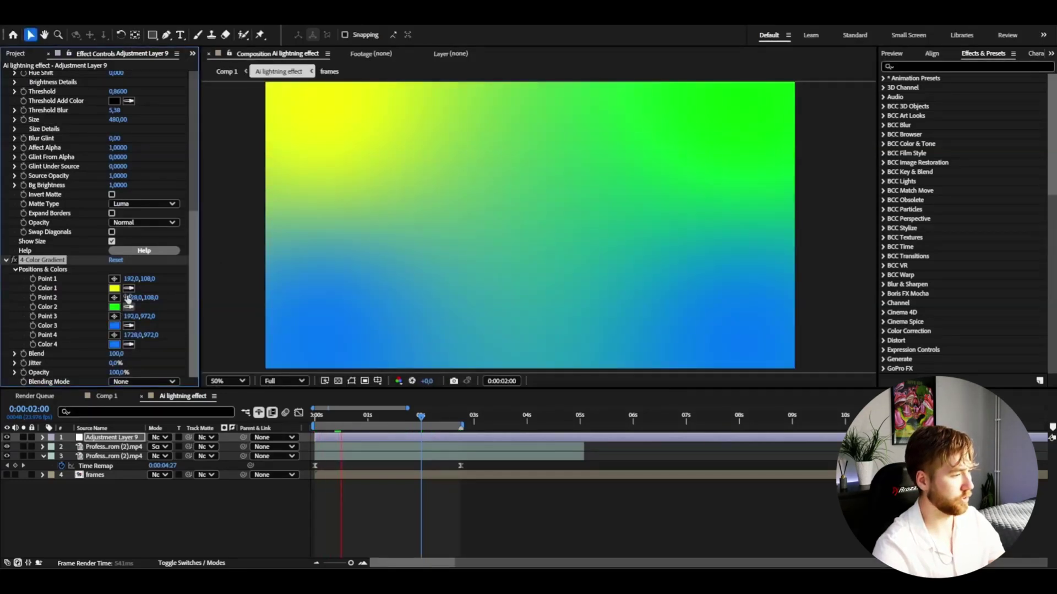
# - Blend the blue gradient as Color at 50% opacity and preview the tint
pyautogui.click(135, 381)
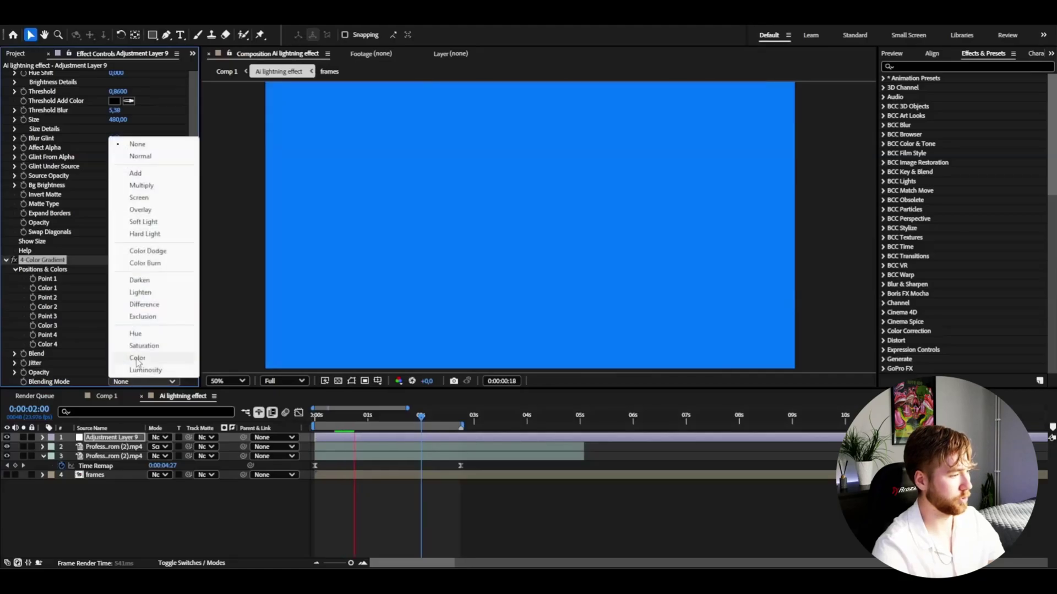
pyautogui.click(138, 358)
pyautogui.moveTo(108, 372); pyautogui.dragTo(96, 373)
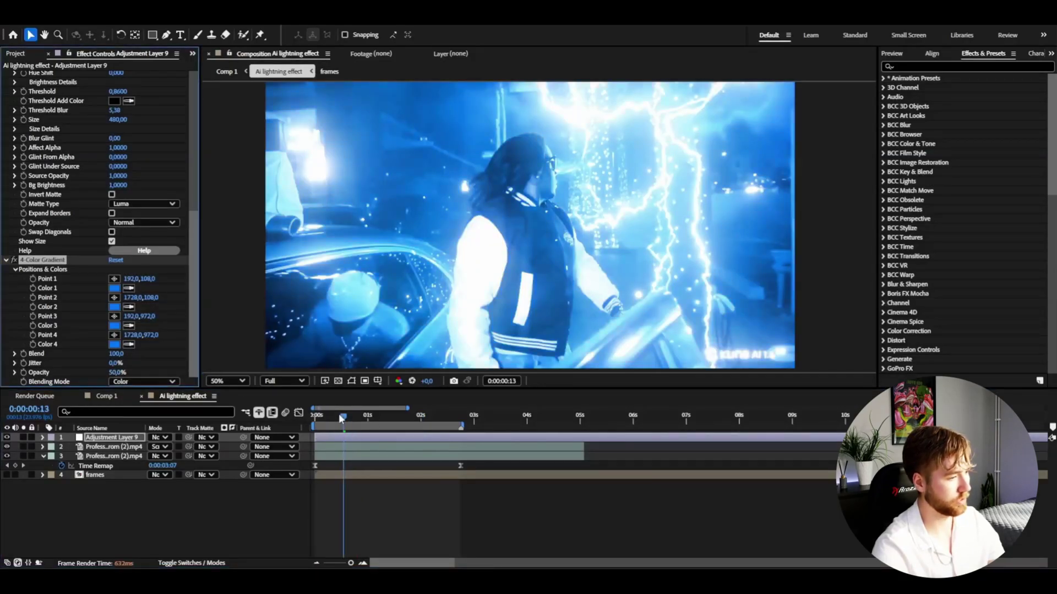
pyautogui.press('space')
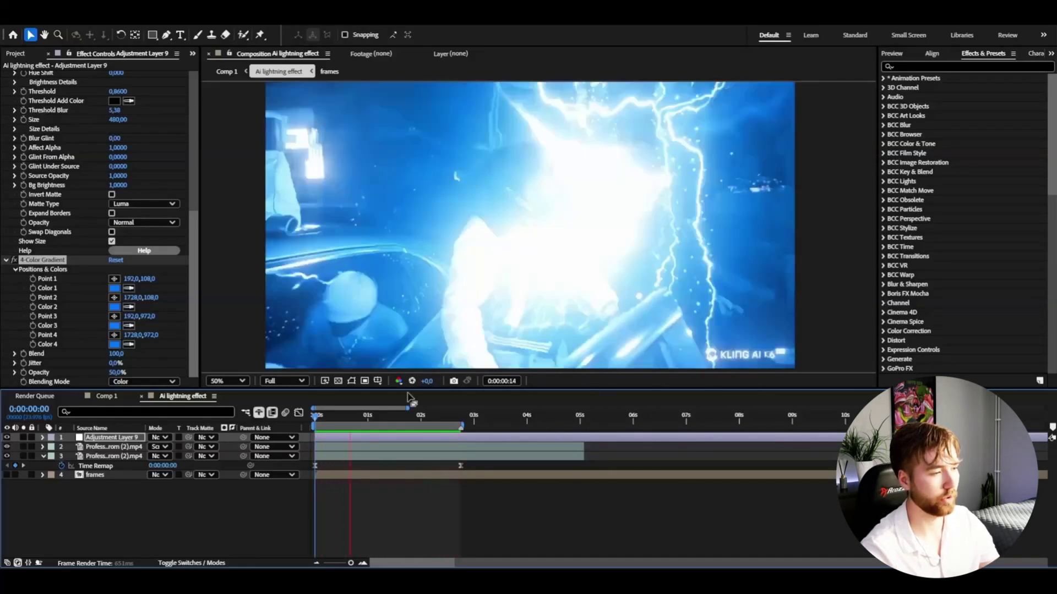
# - Add a second adjustment layer carrying the Transform effect
pyautogui.press('space')
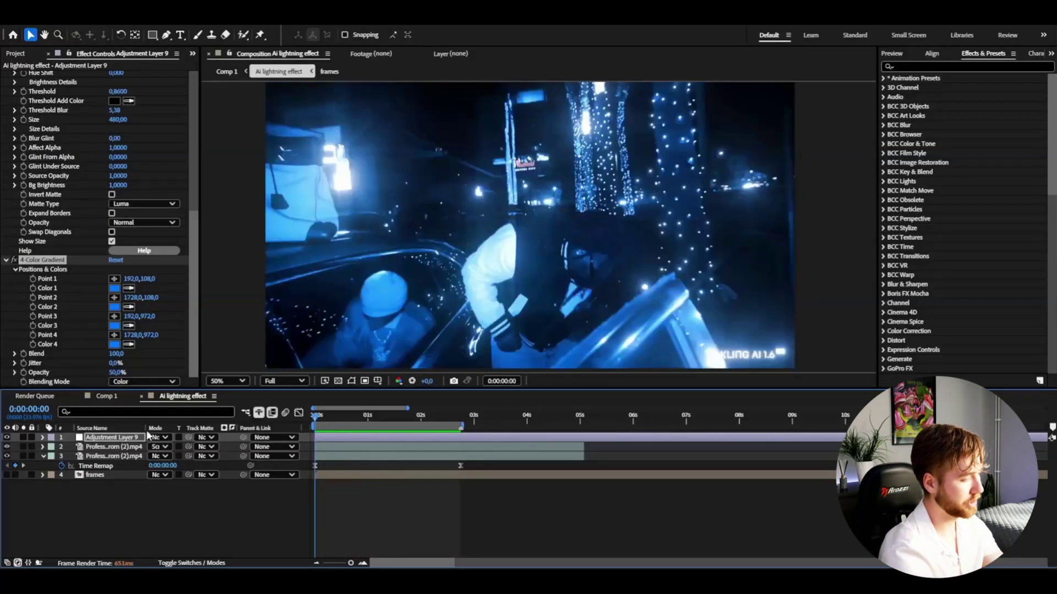
pyautogui.hotkey('ctrl', 'alt', 'y')
pyautogui.hotkey('ctrl', 'space')
pyautogui.write('tr')
pyautogui.press('Return')
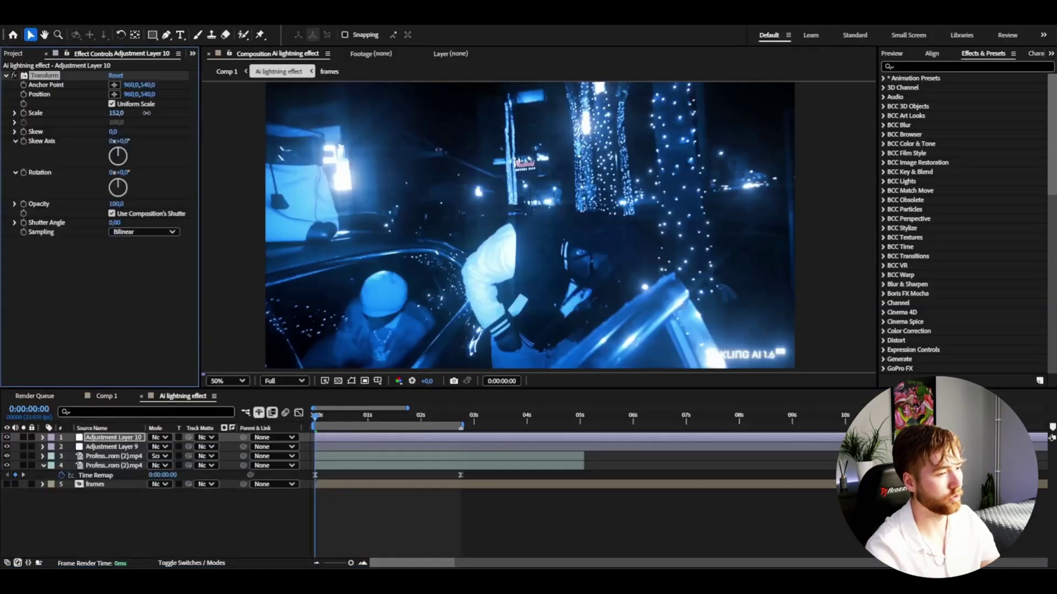
# - Keyframe Transform Scale from 200 down to 116 at 0:00:02:18
pyautogui.moveTo(116, 113); pyautogui.dragTo(23, 113)
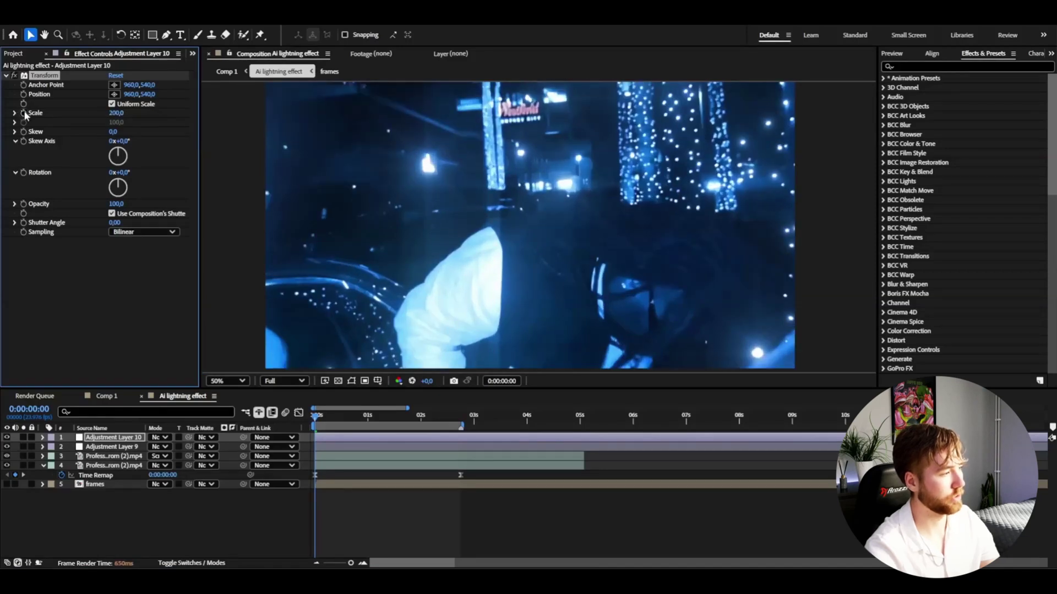
pyautogui.moveTo(315, 416); pyautogui.dragTo(460, 405)
pyautogui.moveTo(114, 112); pyautogui.dragTo(55, 122)
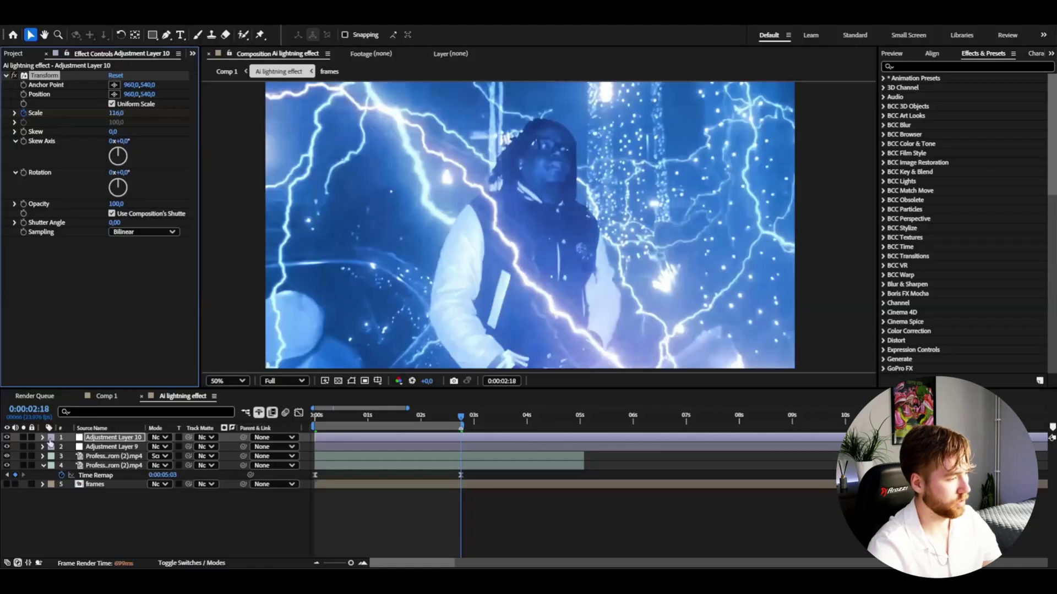
pyautogui.click(42, 437)
pyautogui.click(53, 447)
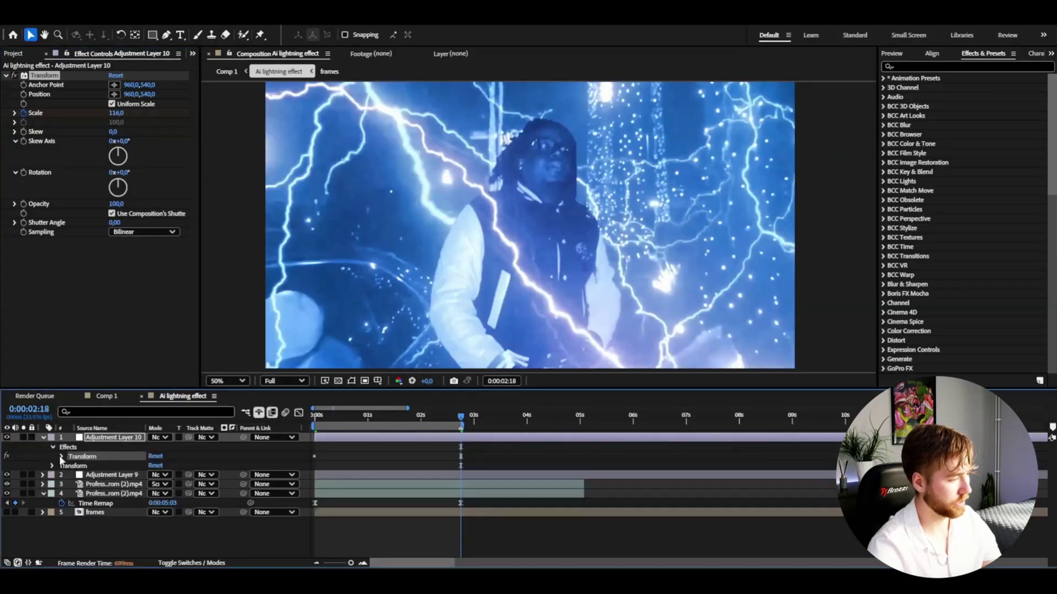
pyautogui.click(62, 457)
# - Easy Ease both Scale keyframes and check the zoom from the first frame
pyautogui.moveTo(485, 488); pyautogui.dragTo(309, 497)
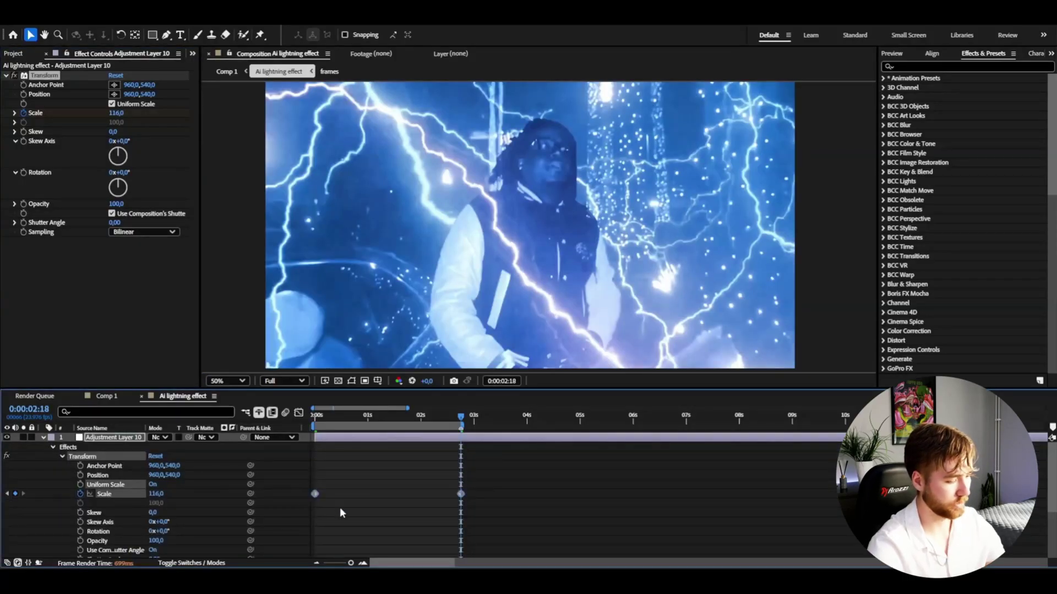
pyautogui.press('F9')
pyautogui.click(298, 412)
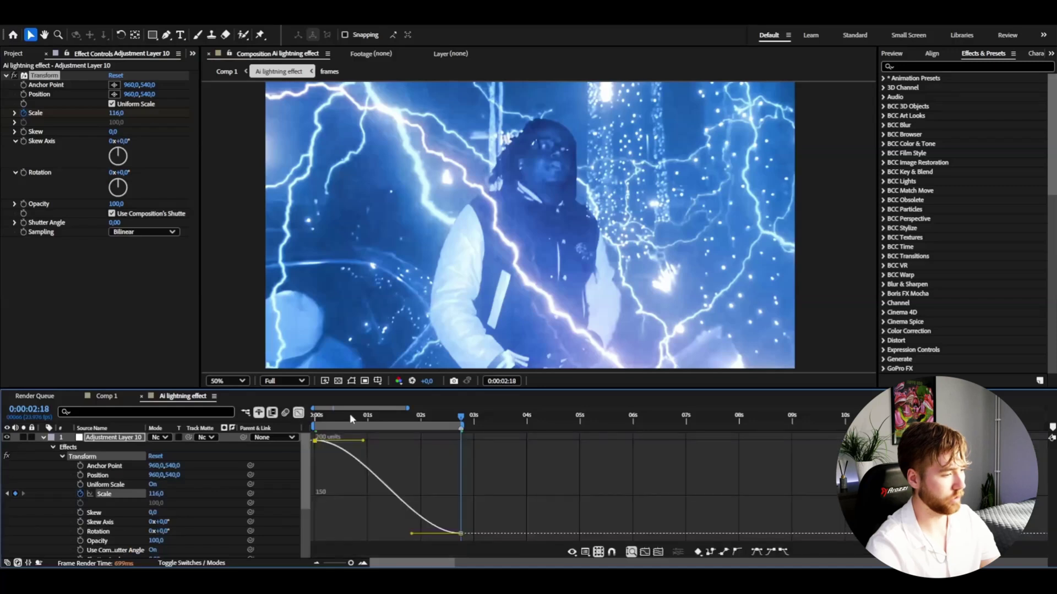
pyautogui.press('Home')
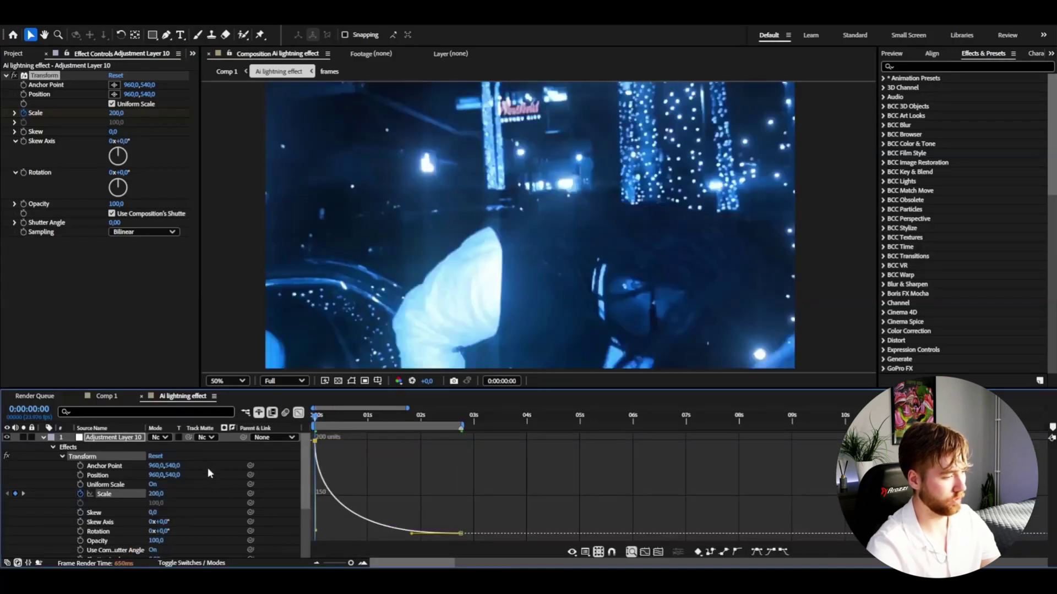
pyautogui.click(192, 563)
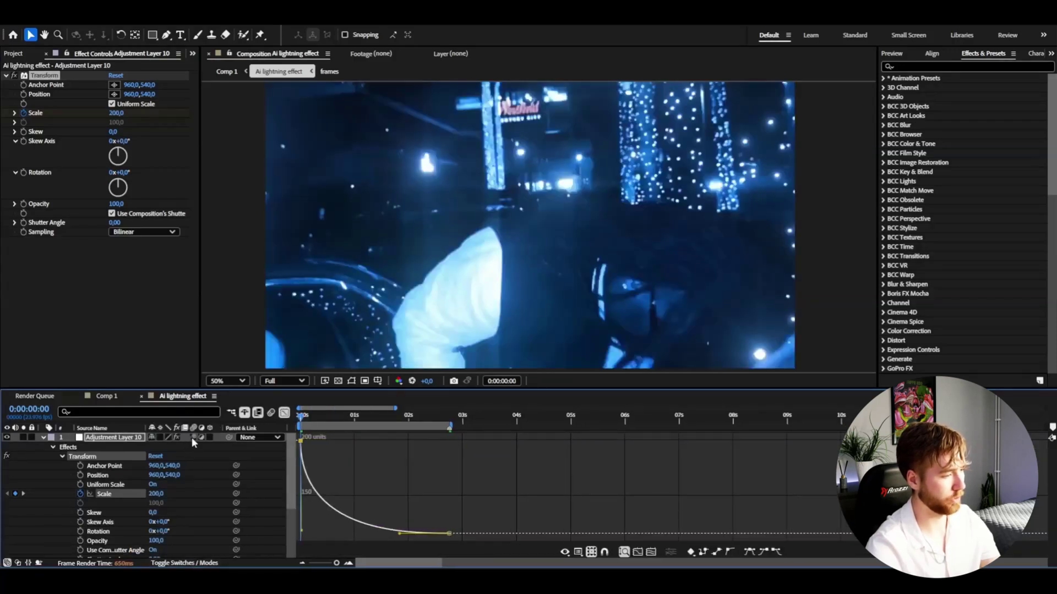
pyautogui.click(318, 416)
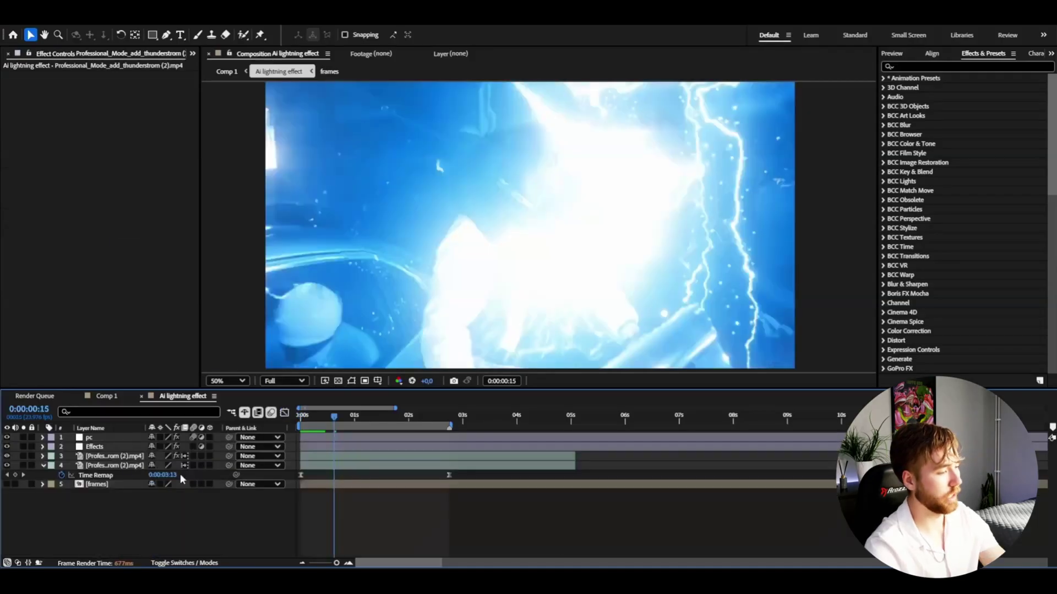
# - Apply CC Vignette to the thunderstorm clip layer with Amount 150
pyautogui.click(165, 465)
pyautogui.hotkey('ctrl', 'space')
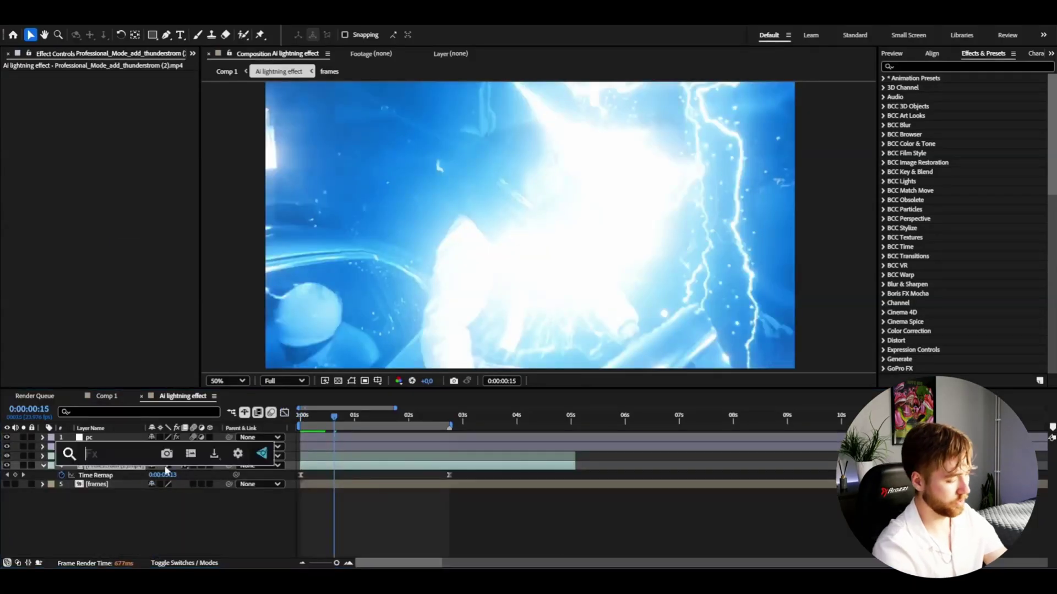
pyautogui.write('vig')
pyautogui.press('Return')
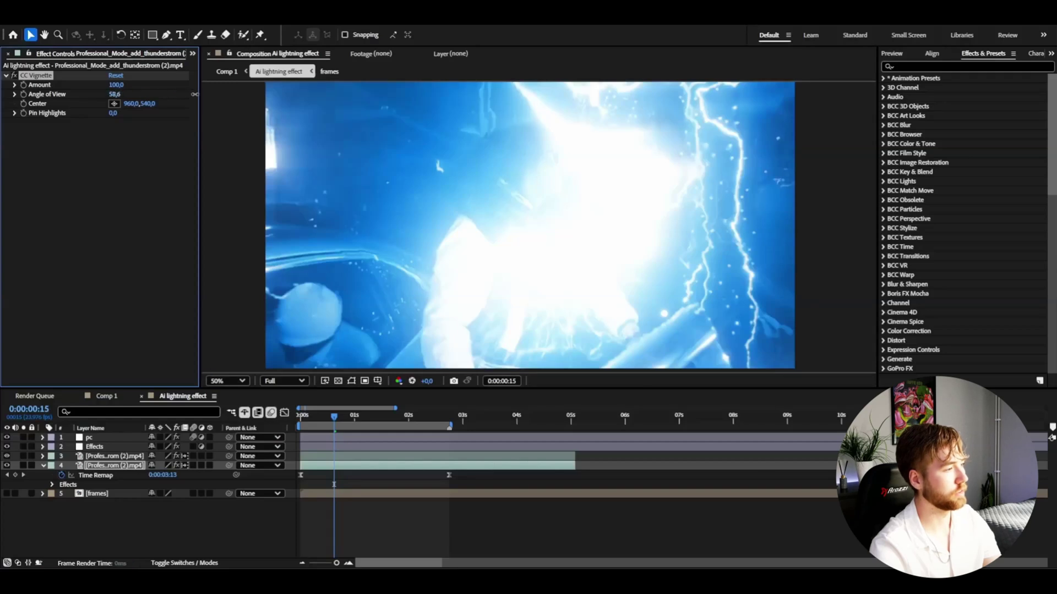
pyautogui.moveTo(116, 84); pyautogui.dragTo(61, 95)
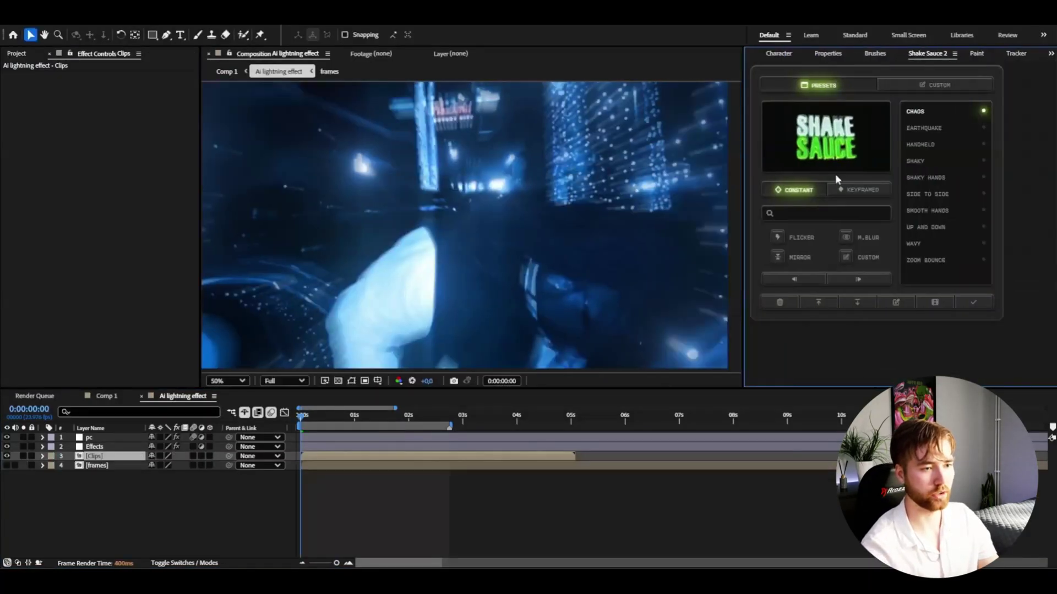
# - Apply the keyframed FLICKER SHAKE preset and preview the shake over the opening frames
pyautogui.click(868, 193)
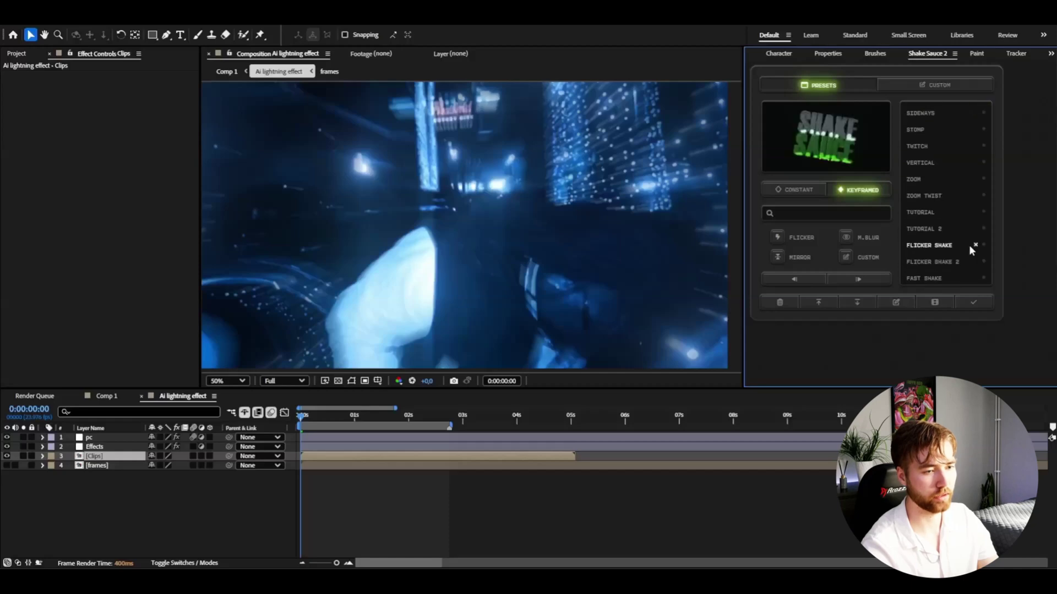
pyautogui.click(927, 243)
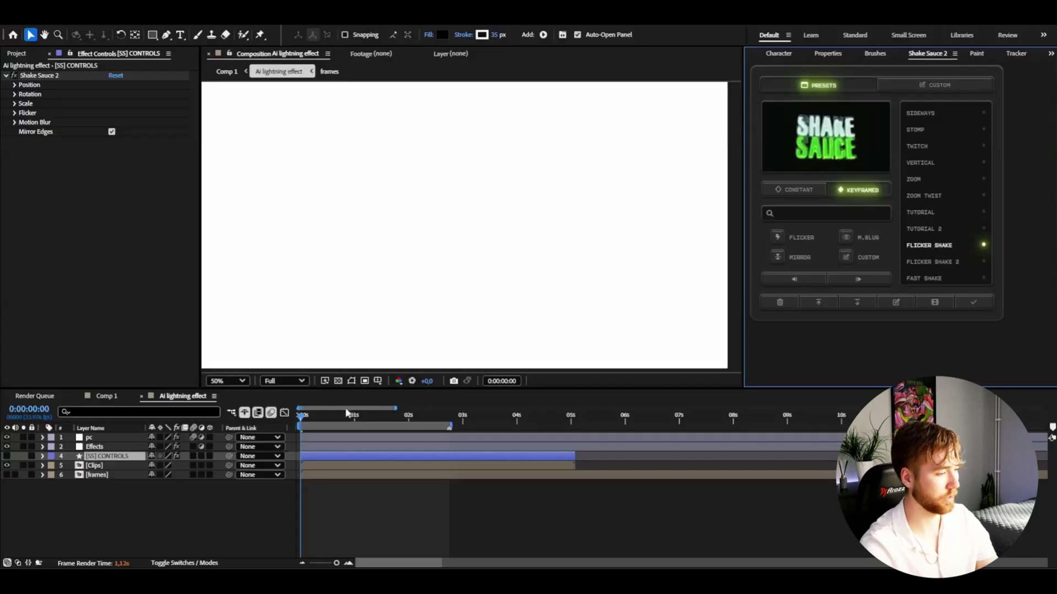
pyautogui.click(308, 421)
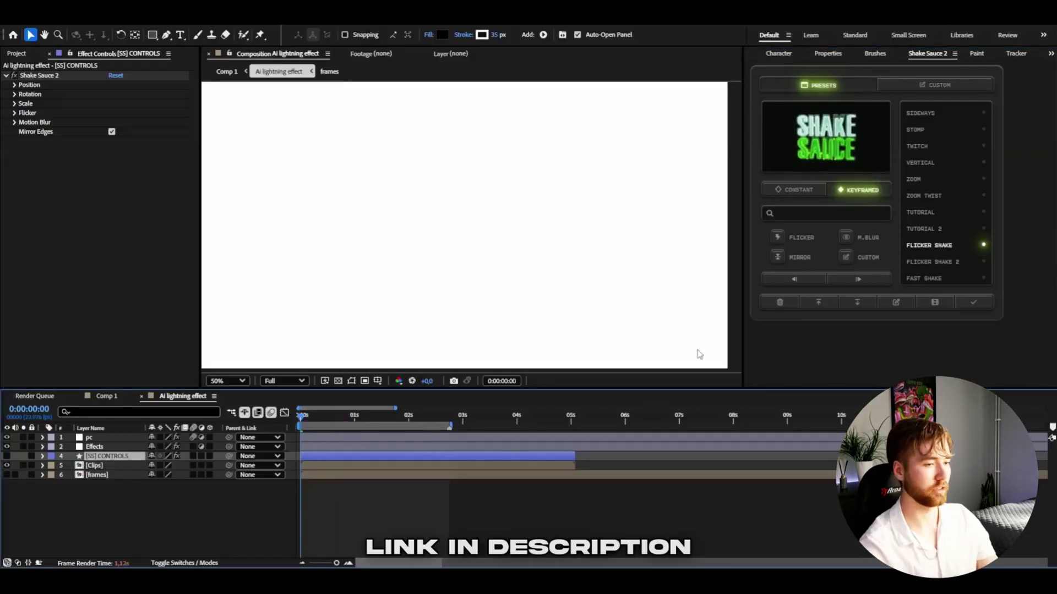
pyautogui.click(307, 421)
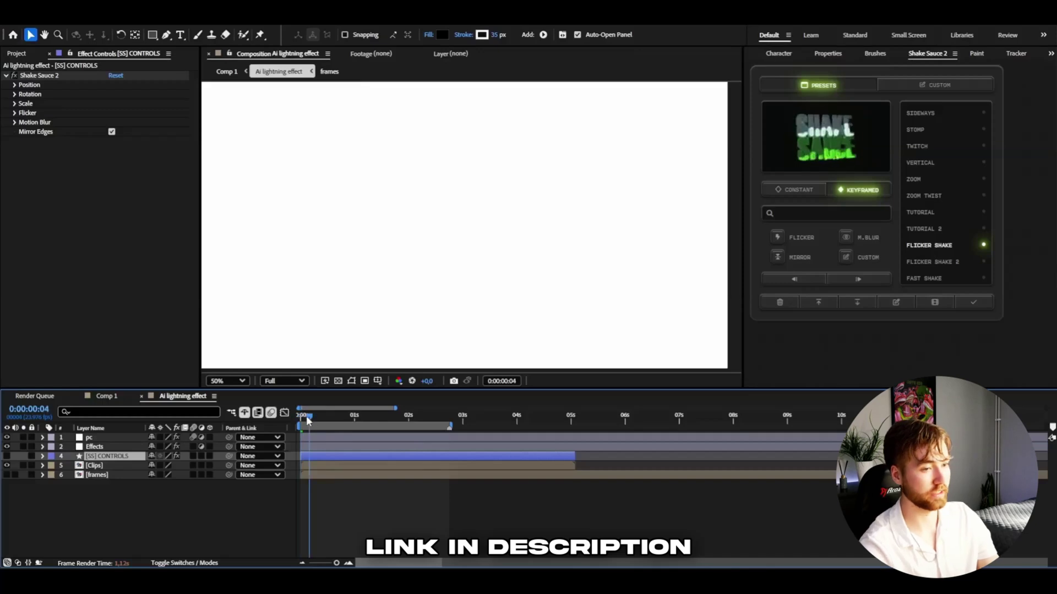
pyautogui.moveTo(309, 421); pyautogui.dragTo(186, 427)
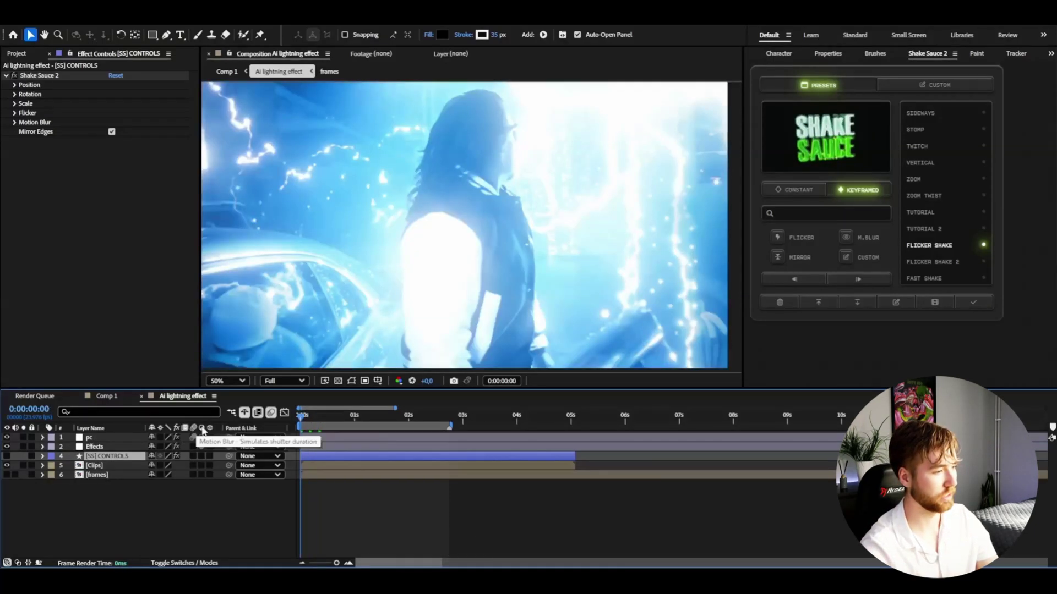
pyautogui.press('space')
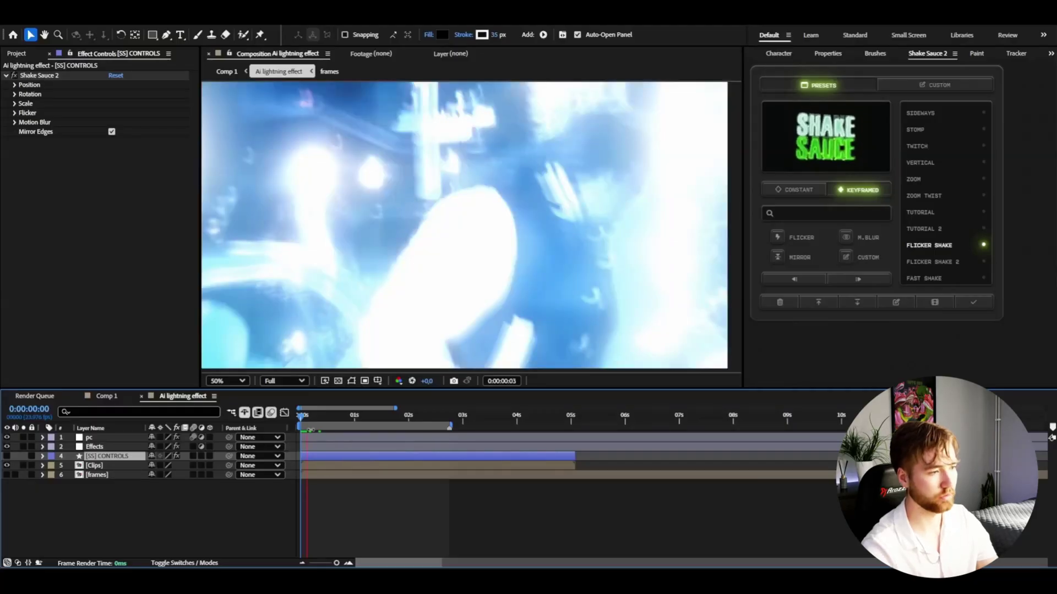
pyautogui.press('space')
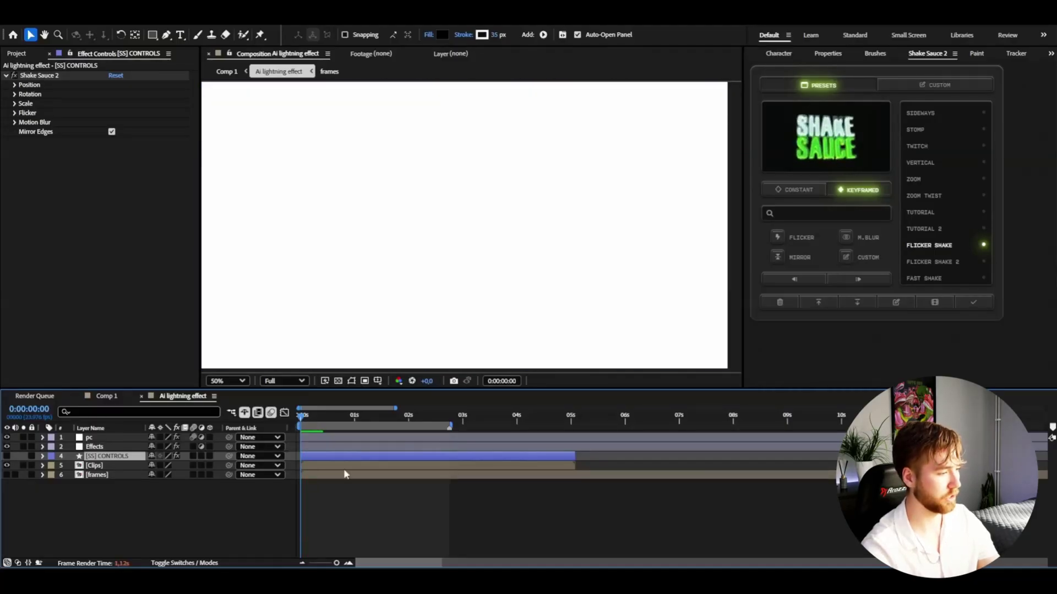
# - Apply FLICKER SHAKE again to the Clips layer at 0:00:02:18
pyautogui.click(330, 466)
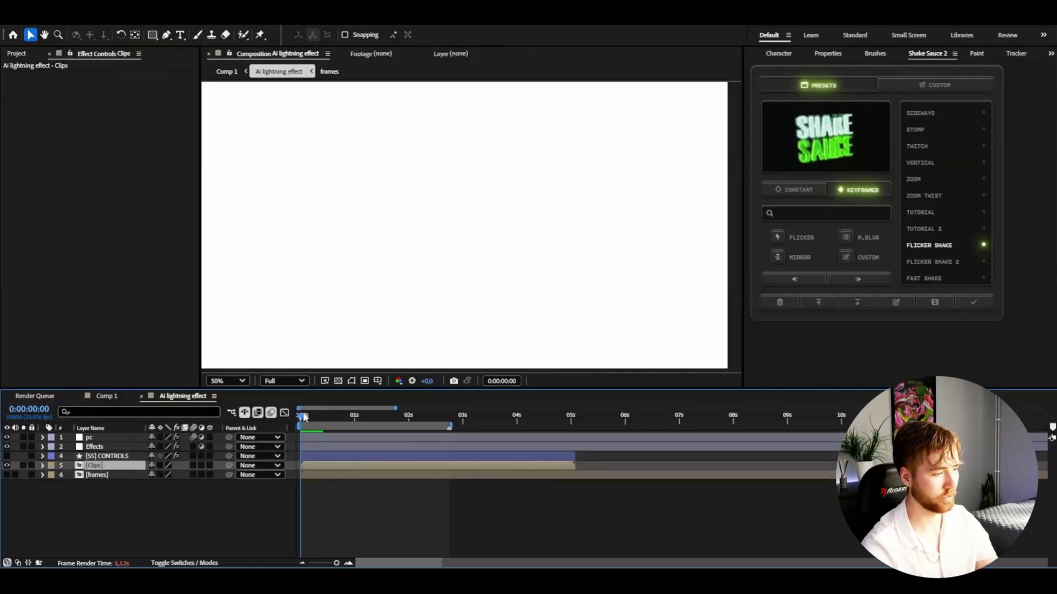
pyautogui.moveTo(304, 417); pyautogui.dragTo(451, 431)
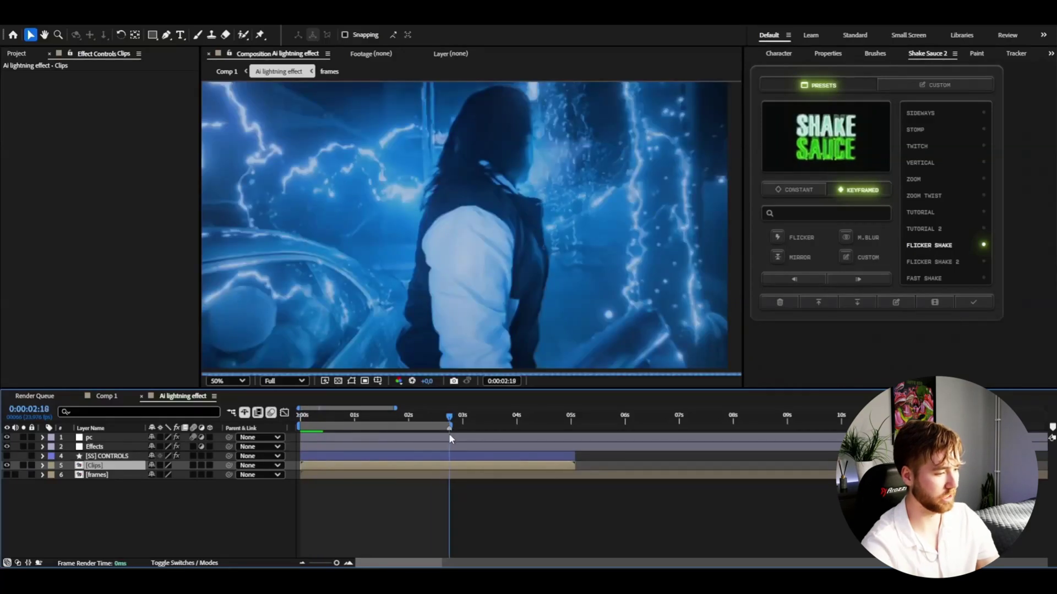
pyautogui.click(943, 251)
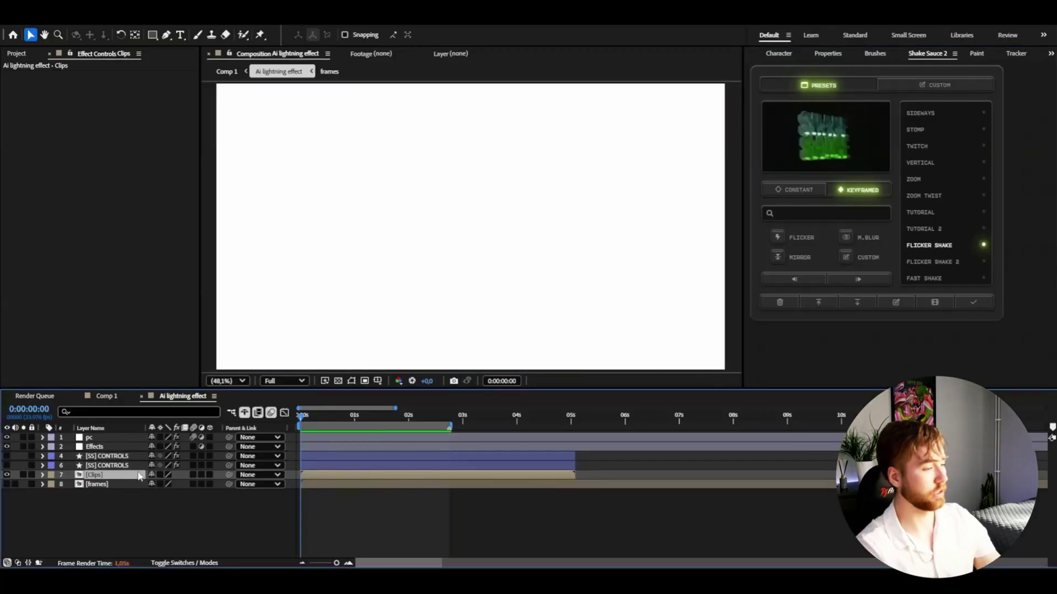
# - Apply RSMB motion blur to the Clips layer with Use GPU set to ON
pyautogui.hotkey('ctrl', 'space')
pyautogui.write('rsmb')
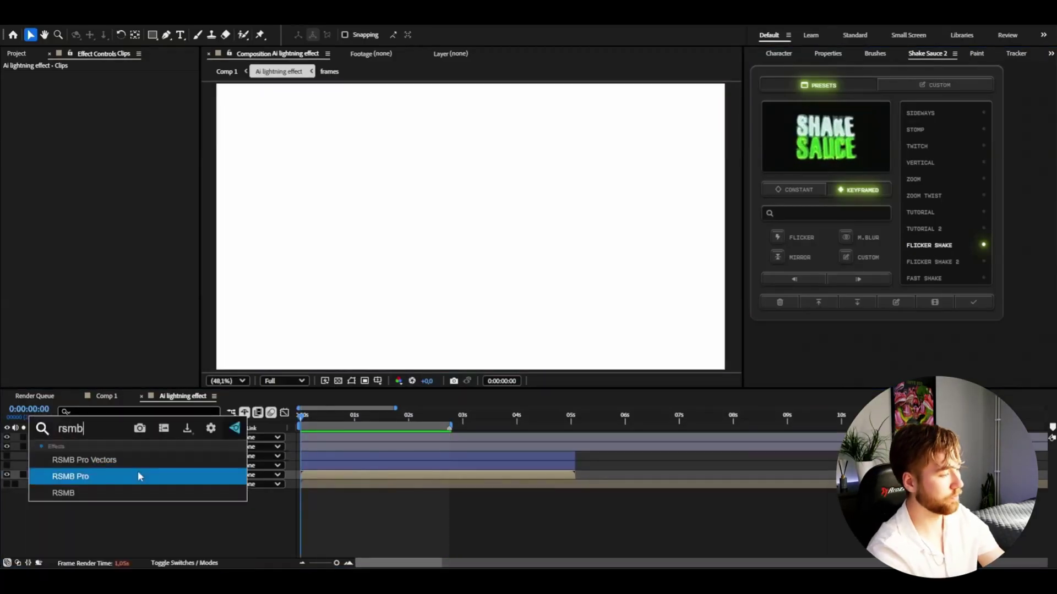
pyautogui.click(129, 488)
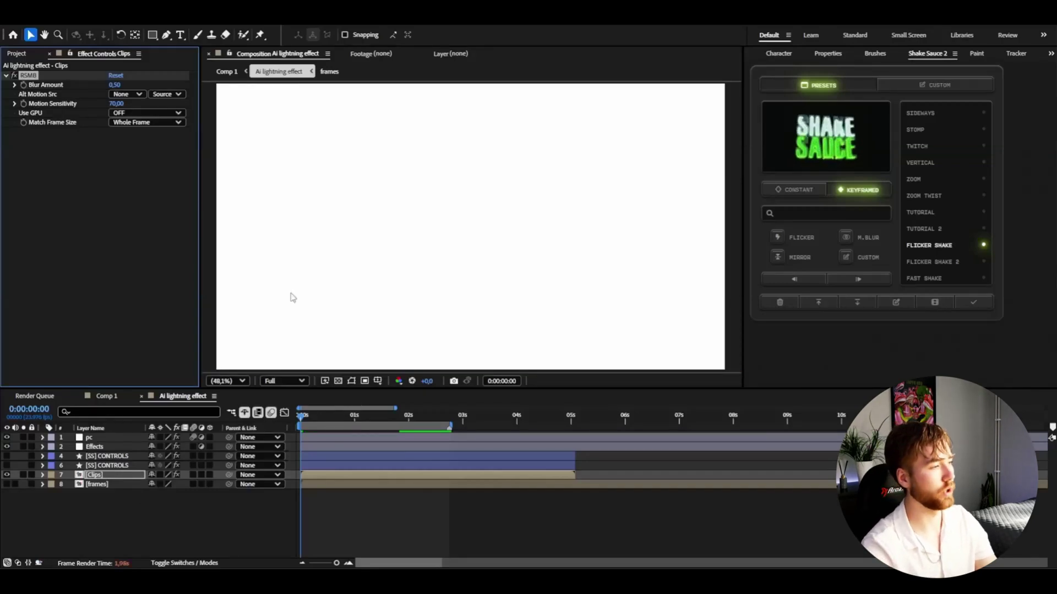
pyautogui.click(117, 113)
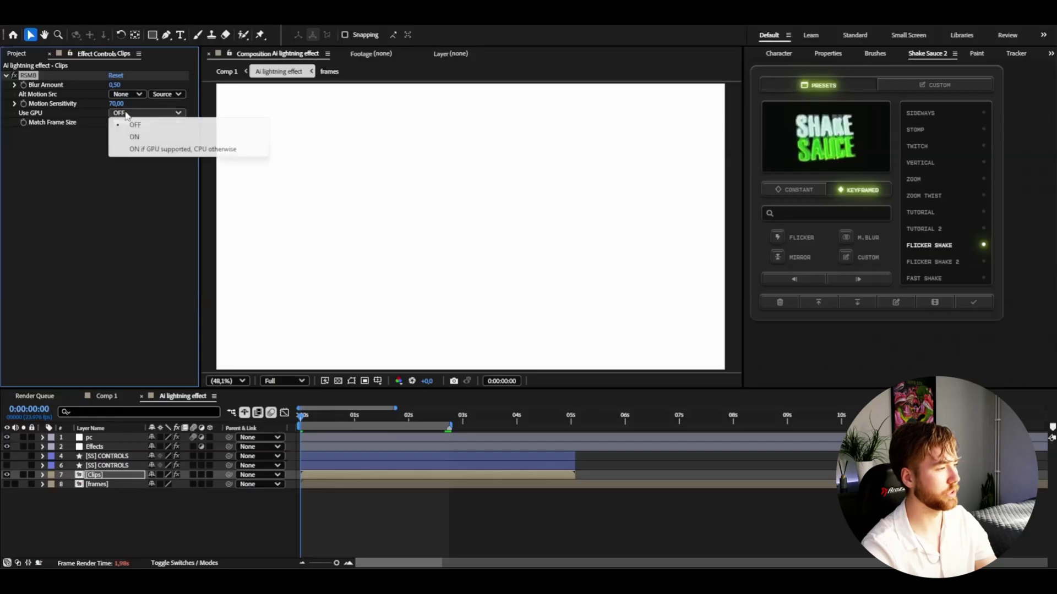
pyautogui.click(164, 140)
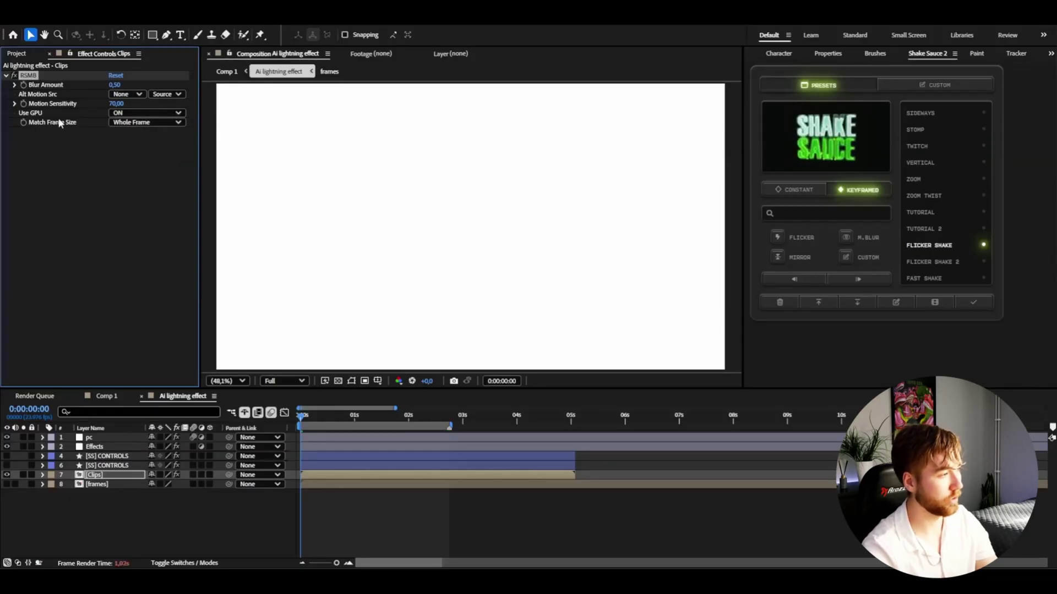
pyautogui.click(76, 177)
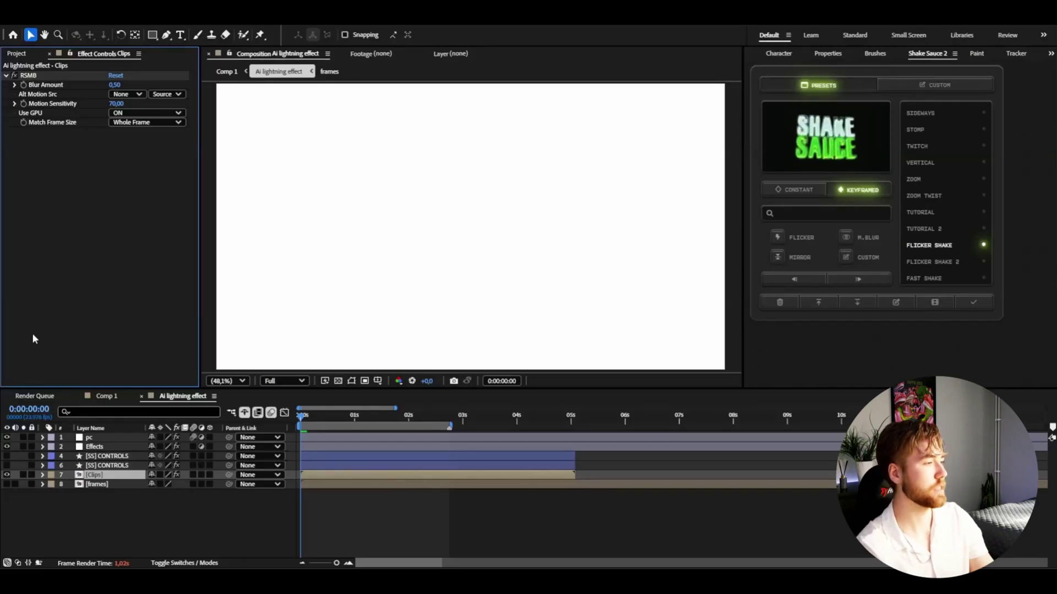
pyautogui.click(348, 417)
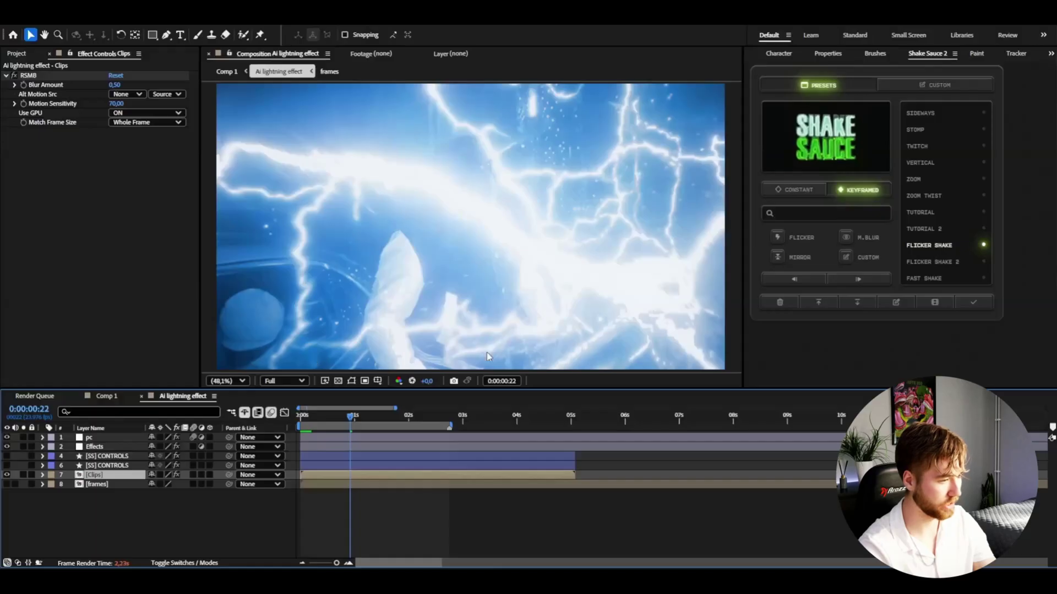
pyautogui.press('space')
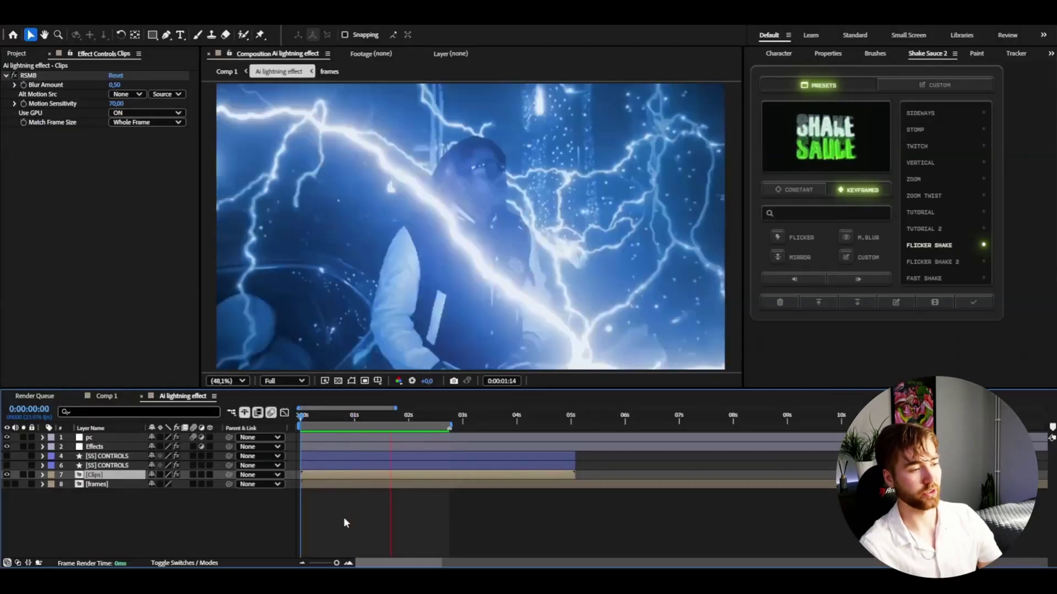